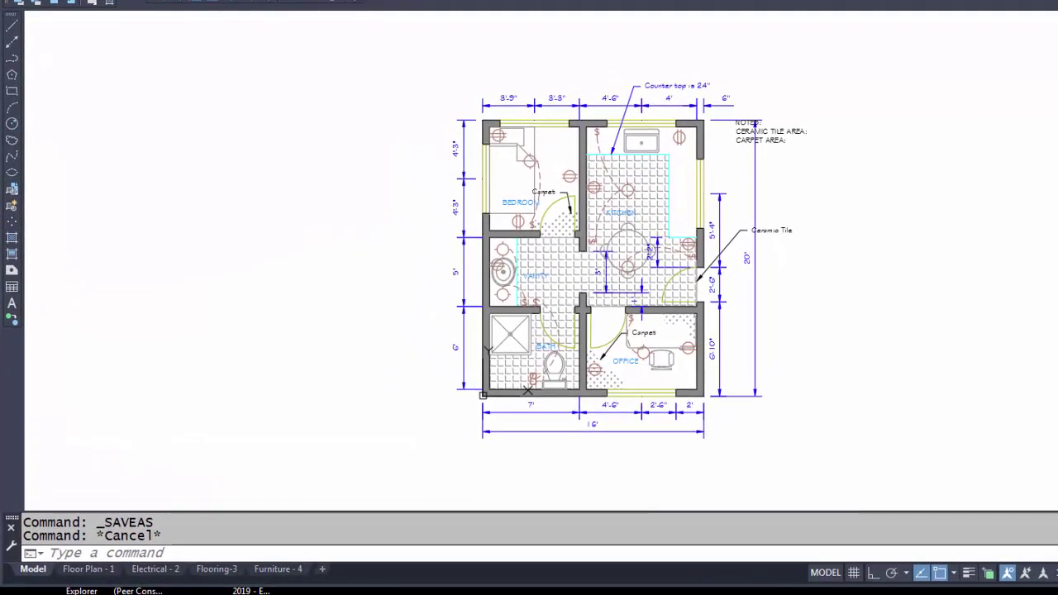
- Look through the Floor Plan - 1, Electrical - 2, Flooring-3 and Furniture - 4 layouts of the cabin drawing
click(89, 570)
click(156, 569)
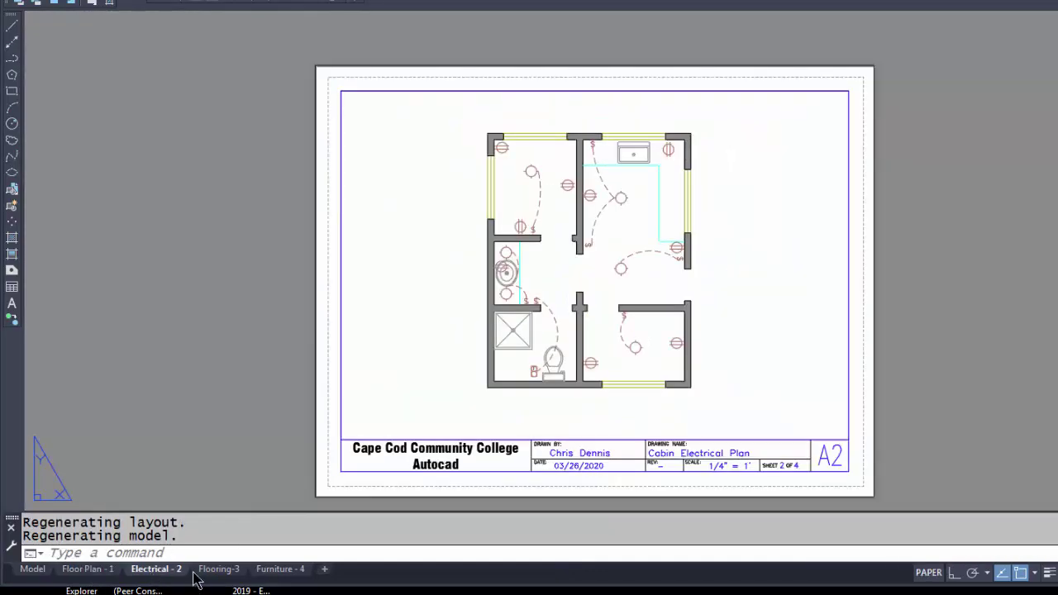
click(212, 572)
click(275, 572)
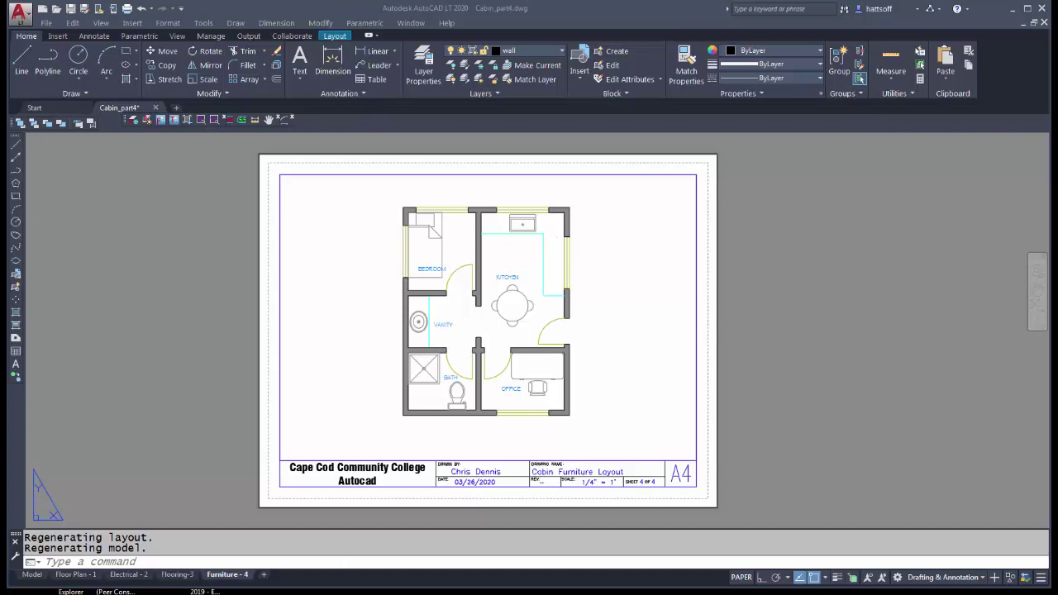
- Switch to Adobe Acrobat, enlarge the Cabin_part4-completed.pdf window and examine how its four sheets were plotted
key(alt+Tab)
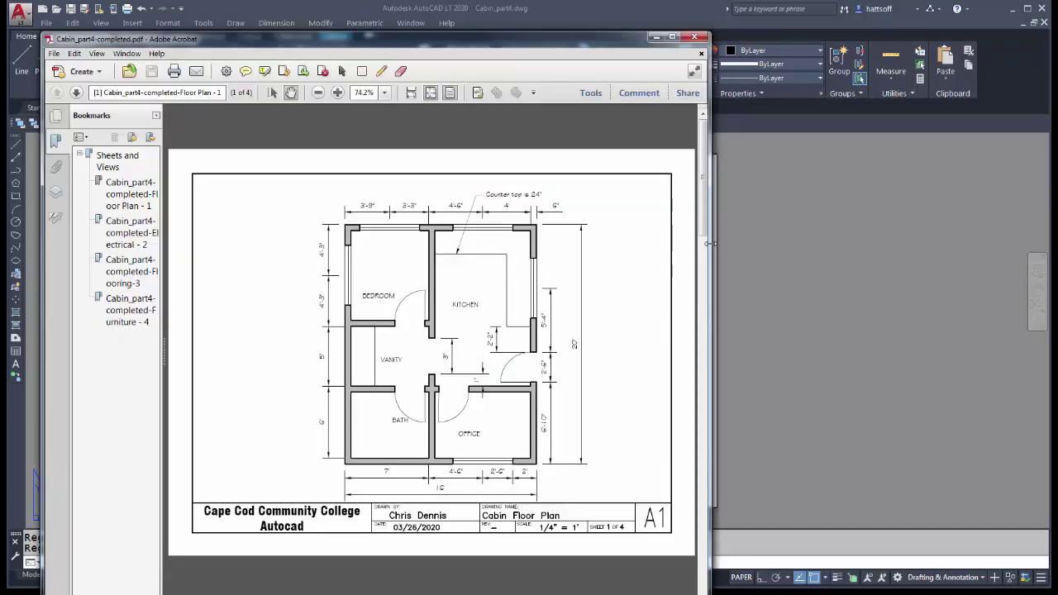
drag(708, 243, 760, 243)
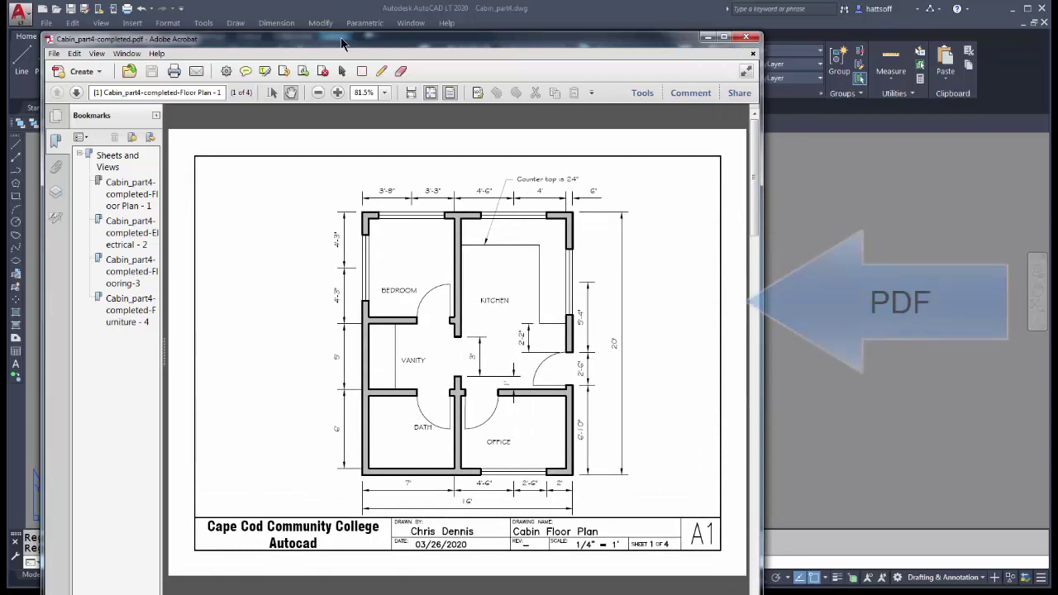
drag(465, 39, 465, 18)
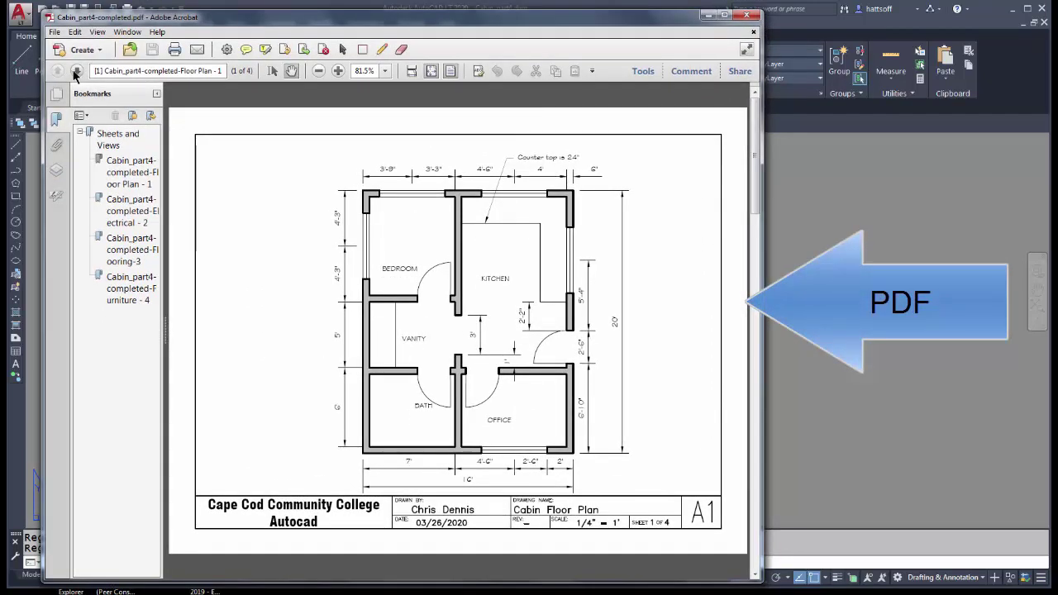
click(77, 71)
click(76, 71)
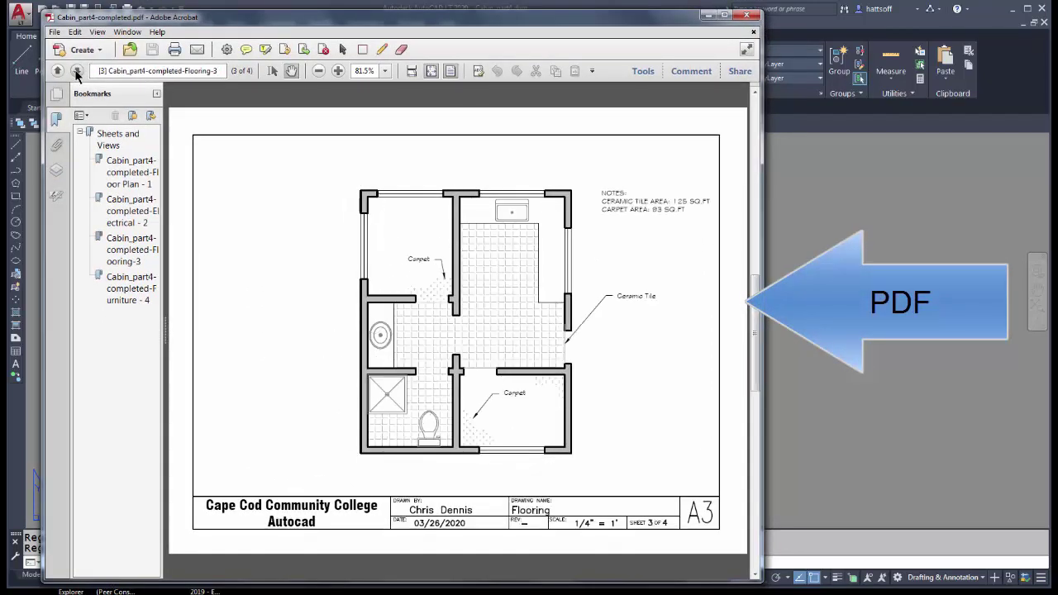
click(77, 72)
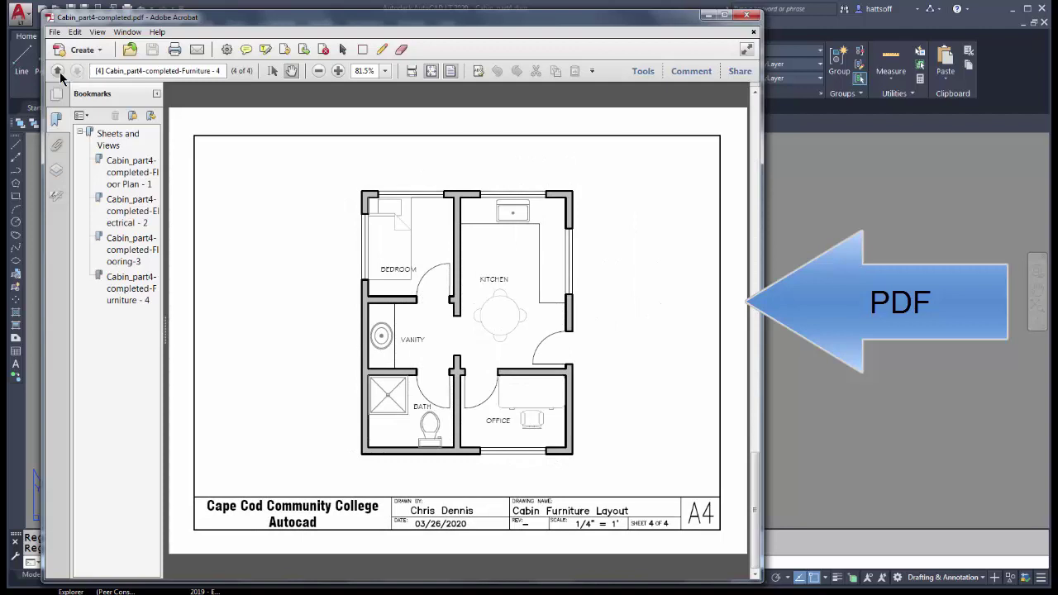
click(58, 71)
click(58, 71)
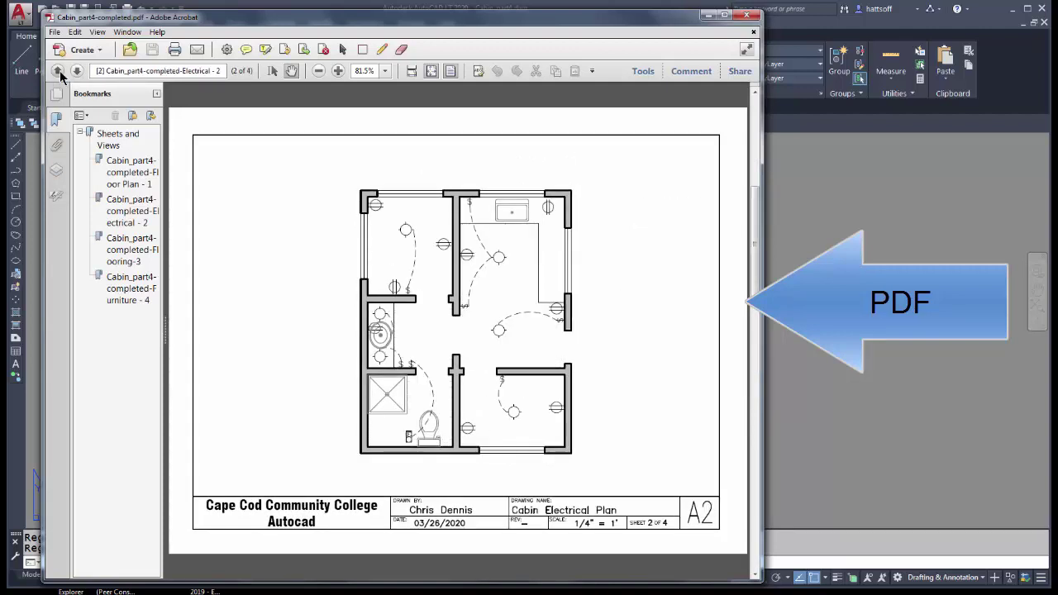
click(57, 71)
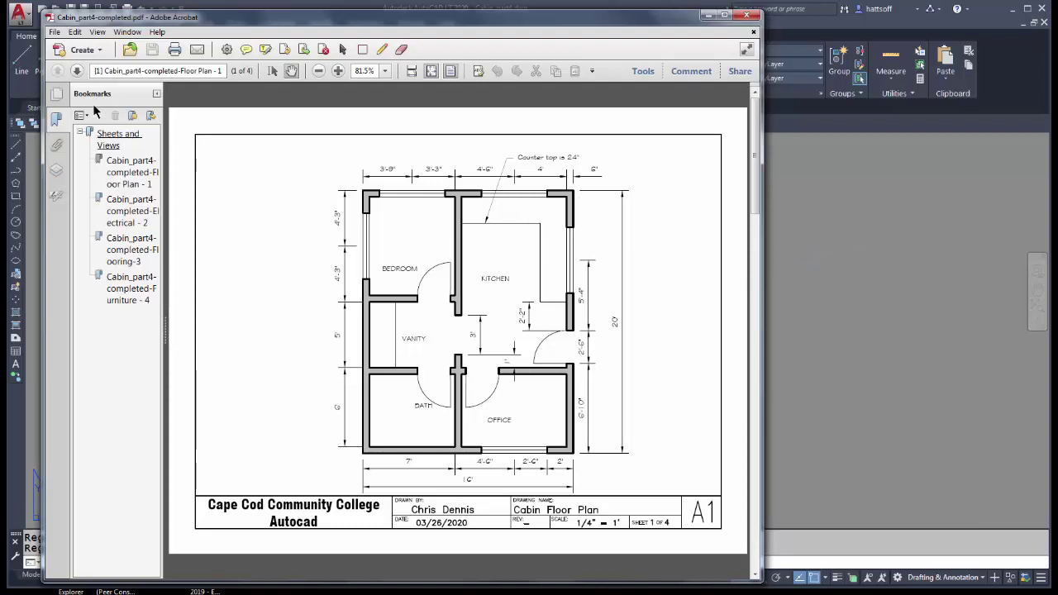
click(76, 71)
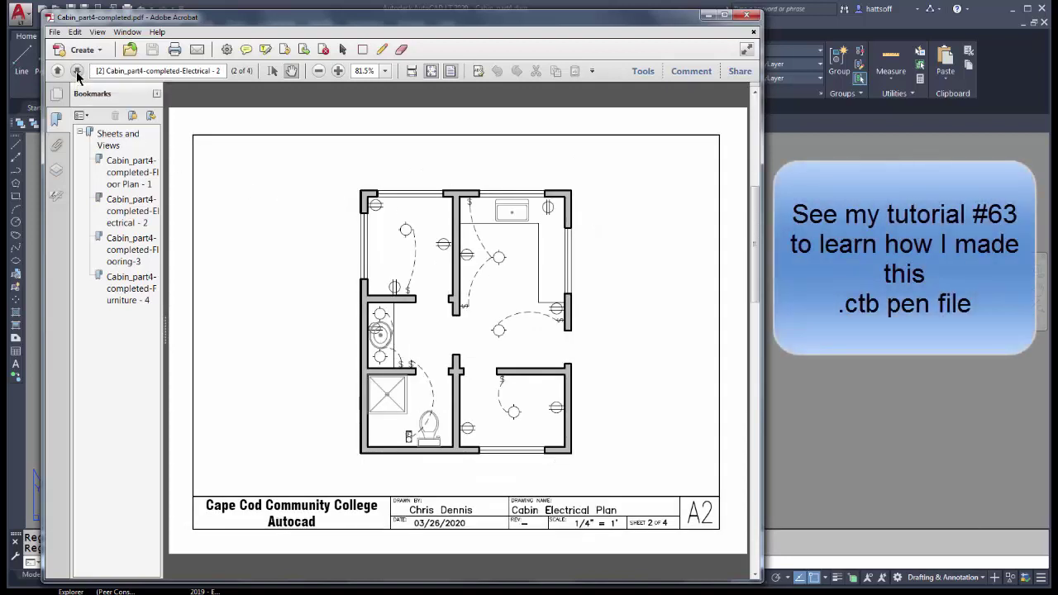
click(76, 71)
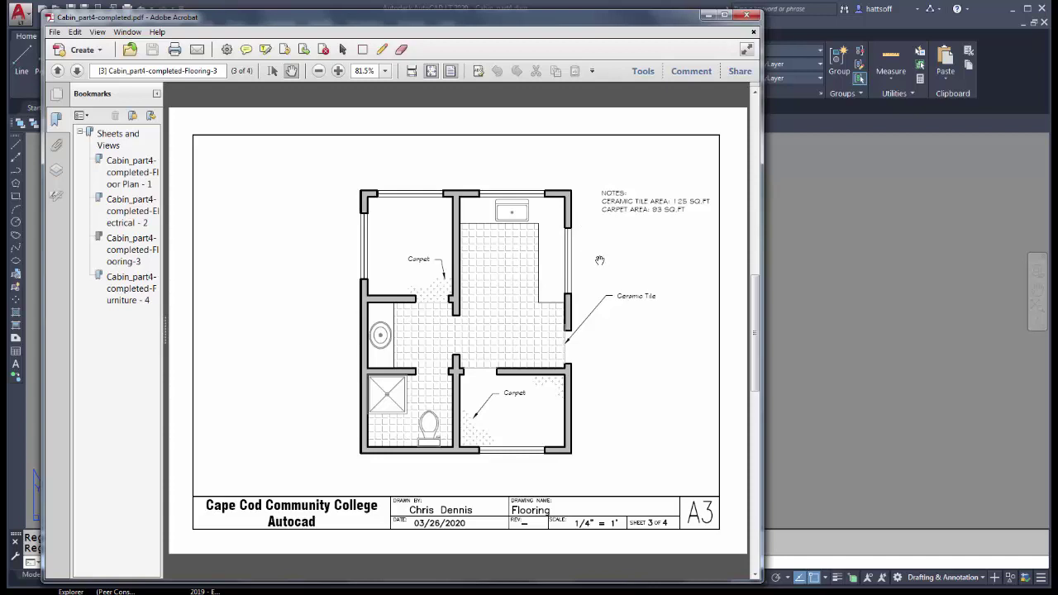
- Return to the AutoCAD drawing and review the Flooring-3 and Furniture - 4 layouts
click(875, 447)
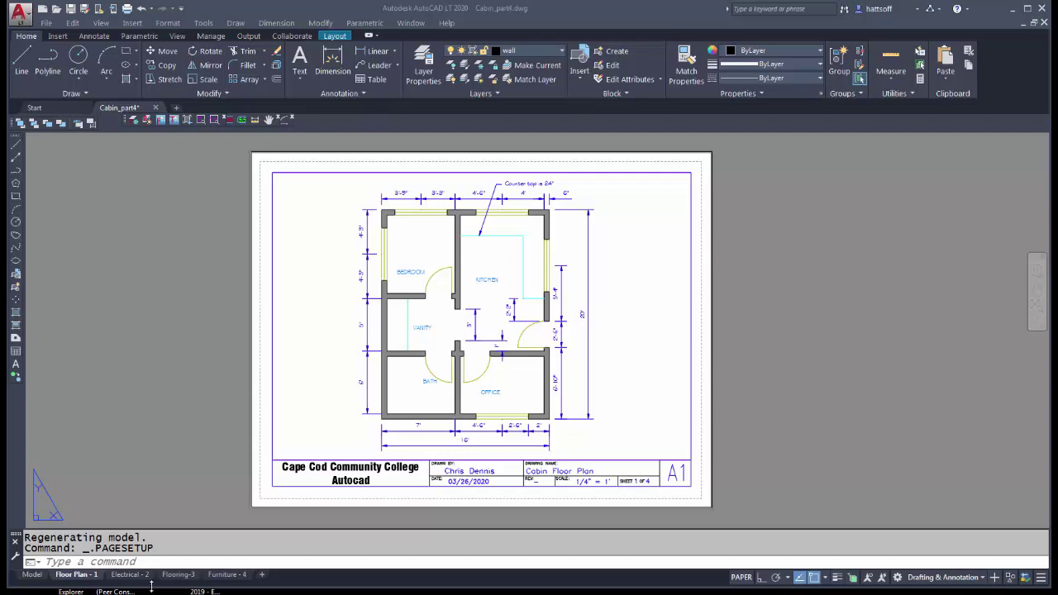
click(177, 574)
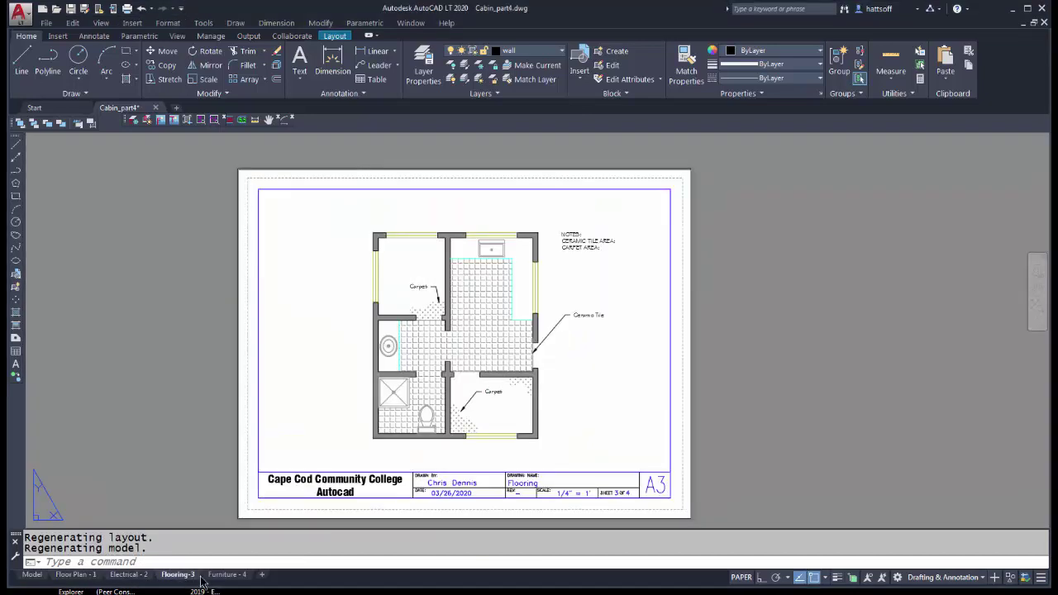
click(227, 574)
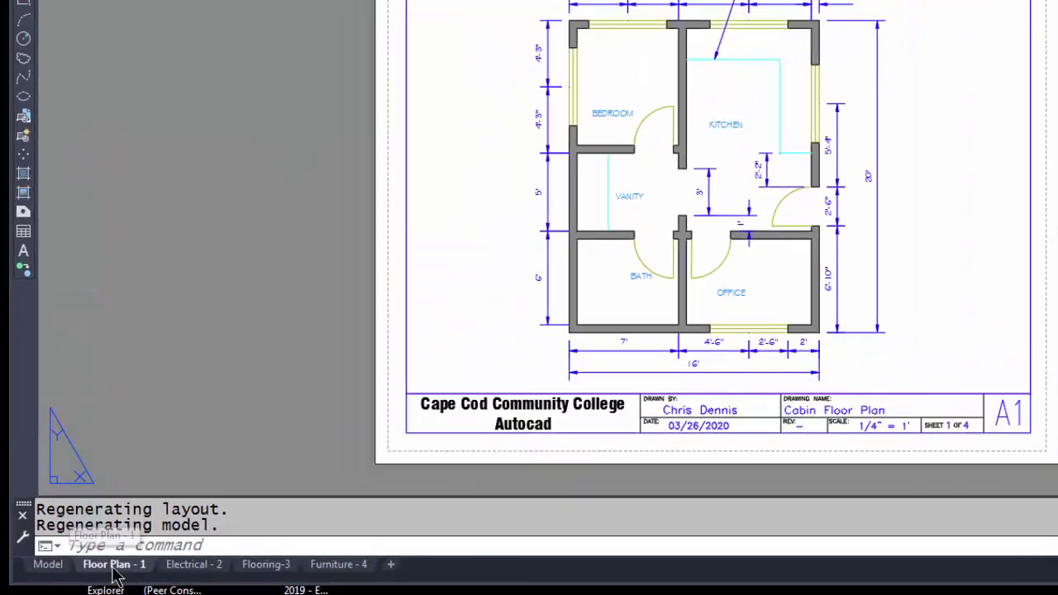
- Create a new page setup named PDF 4C 8X11 from the Page Setup Manager of the Floor Plan - 1 layout
right_click(120, 576)
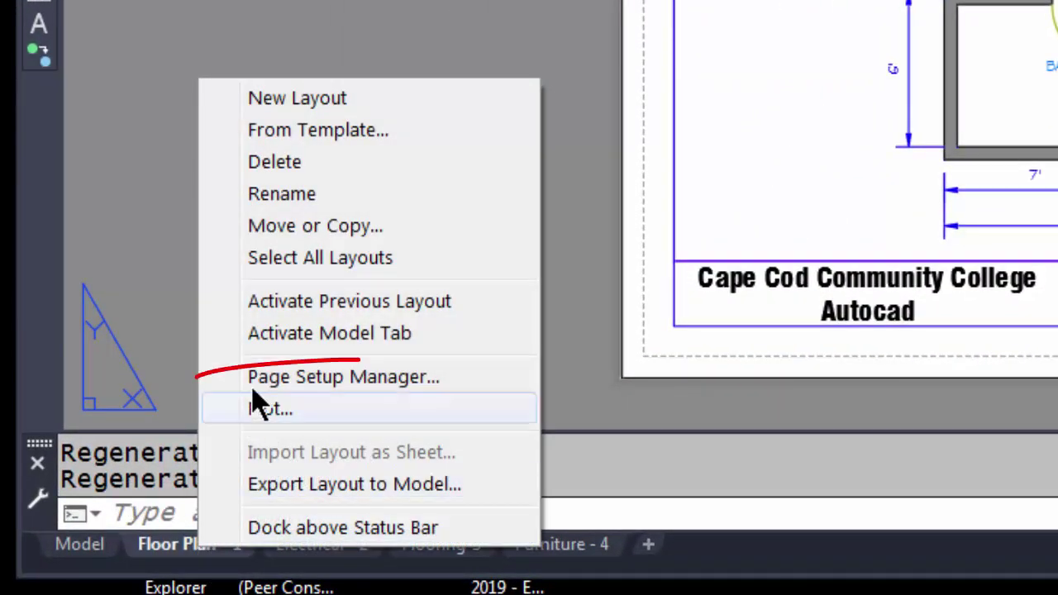
click(260, 382)
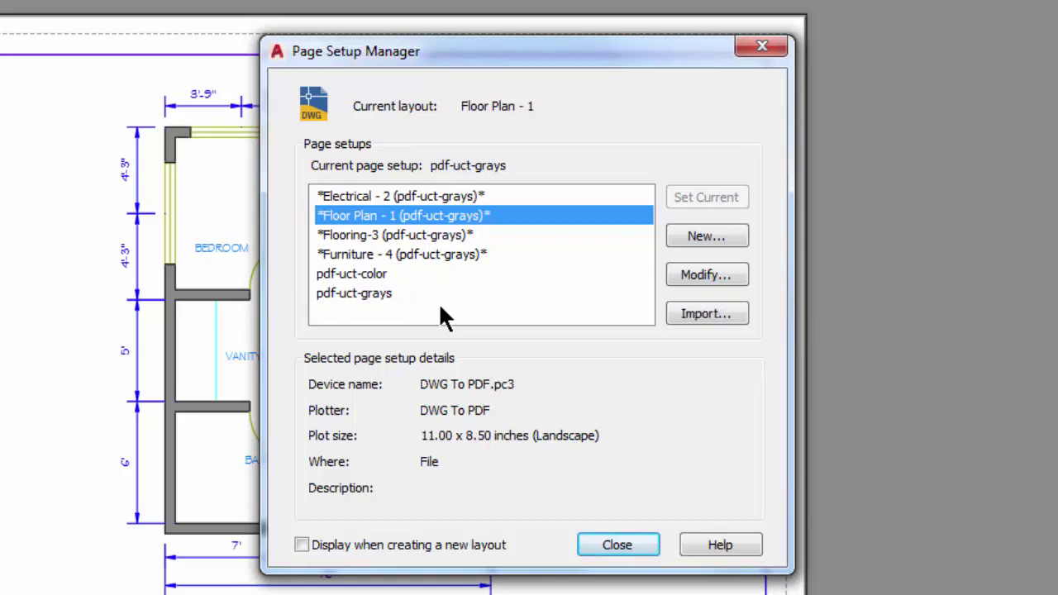
click(704, 238)
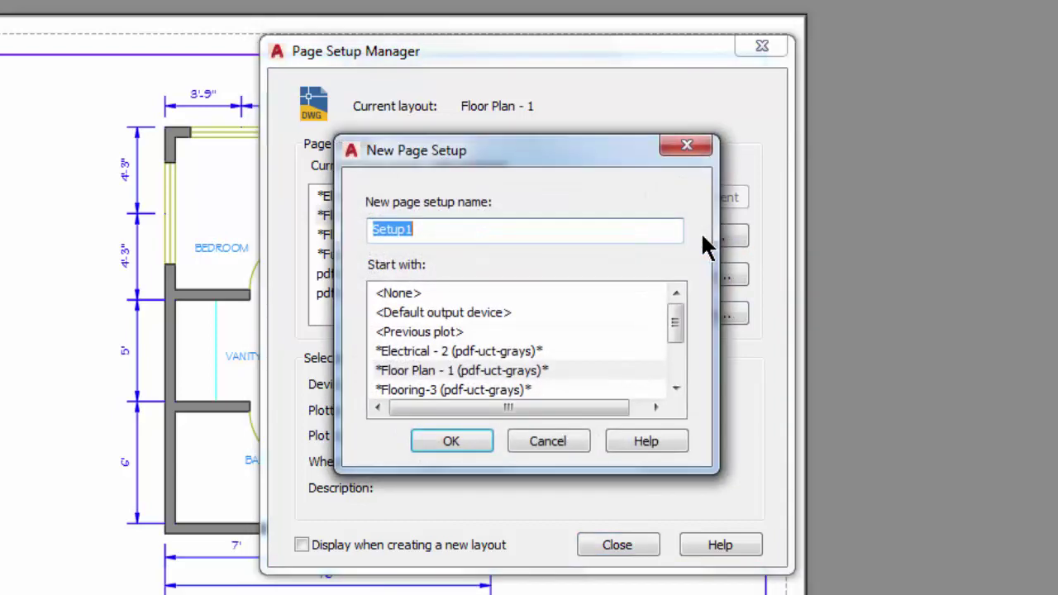
click(439, 232)
drag(439, 232, 347, 229)
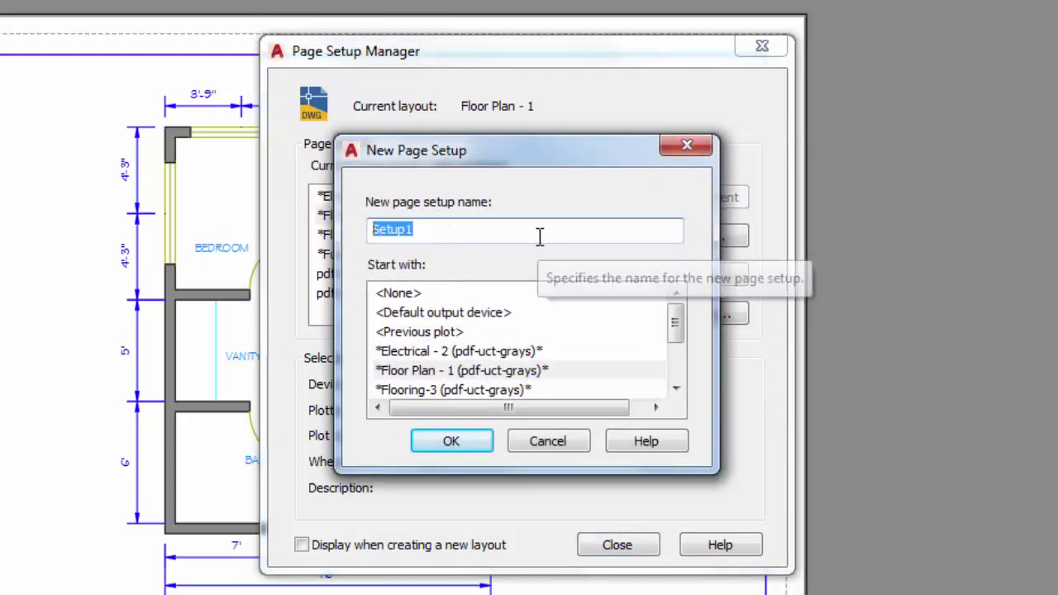
text(PDF)
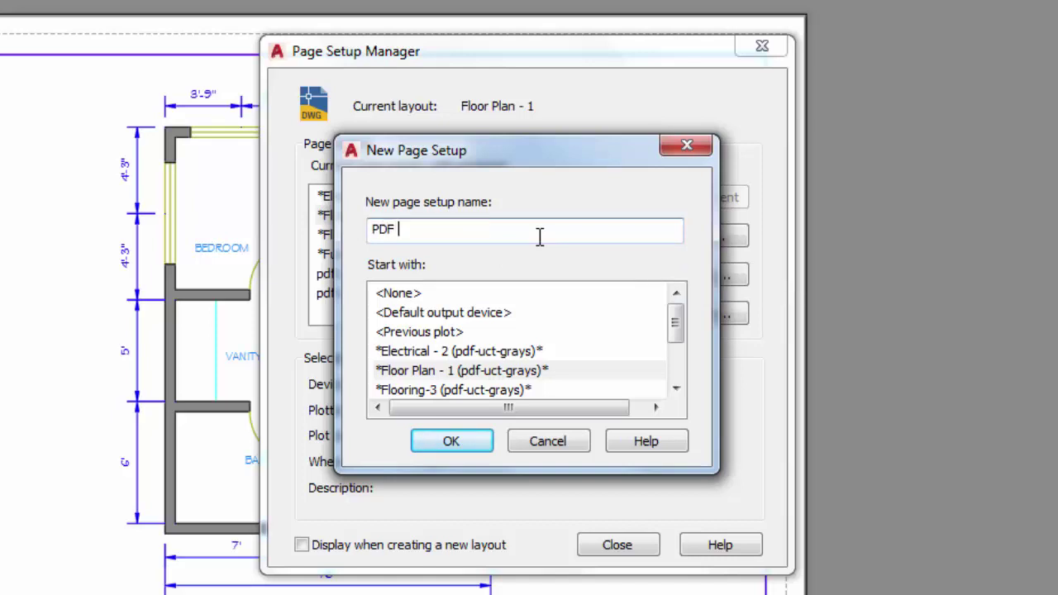
text( 4C 8X11)
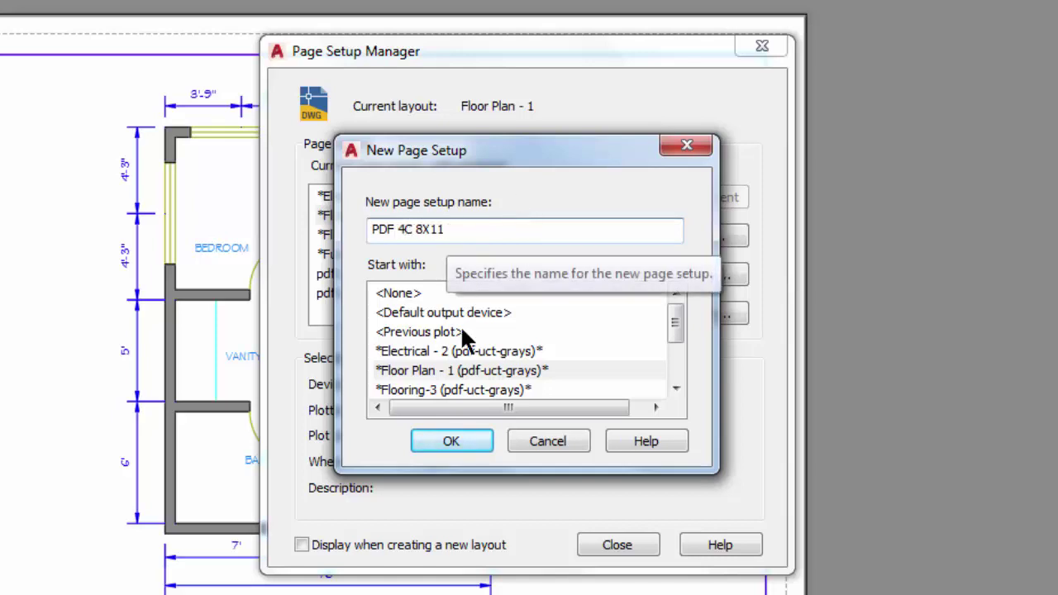
click(451, 438)
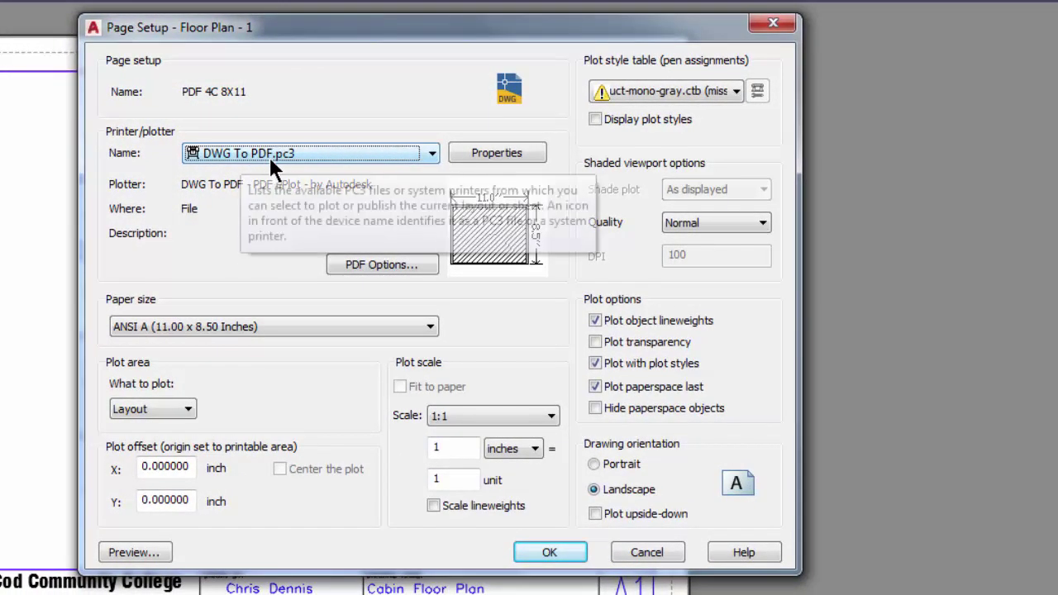
- Set the page setup's plotter to DWG To PDF.pc3 and the paper size to ANSI A (8.50 x 11.00 Inches)
click(432, 154)
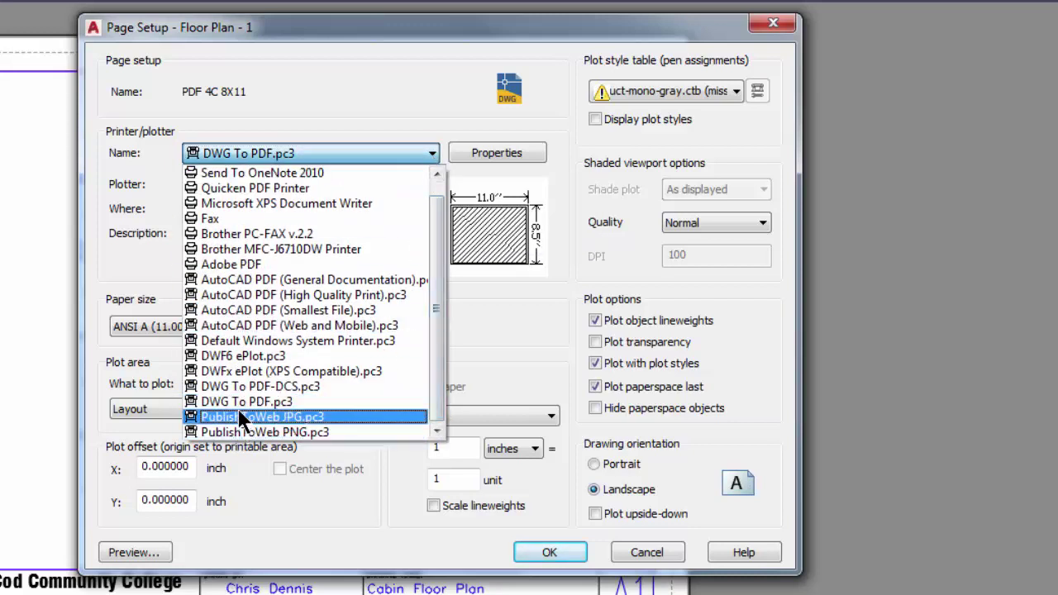
click(322, 401)
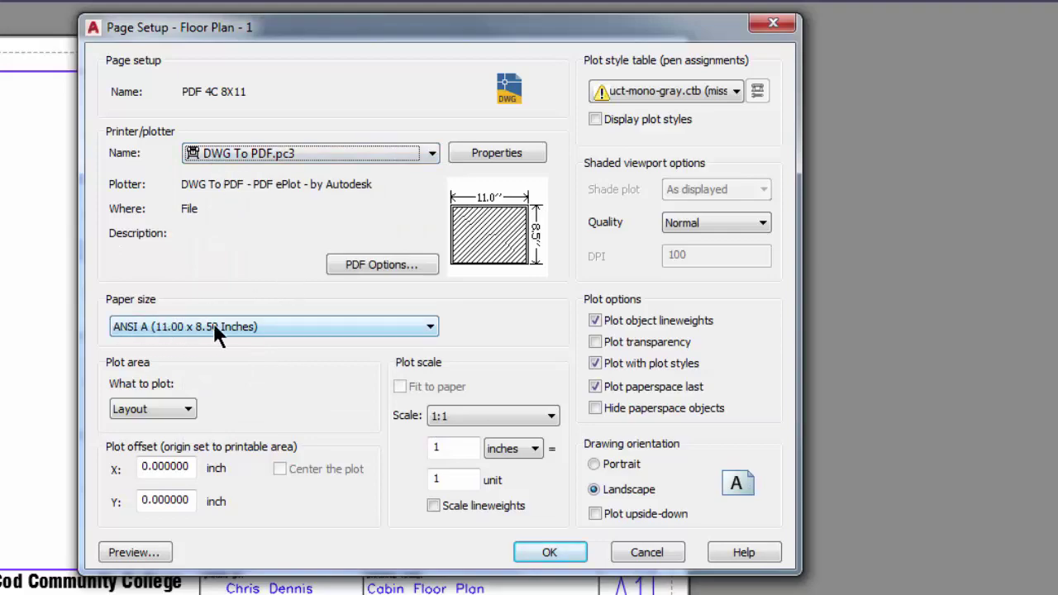
click(429, 327)
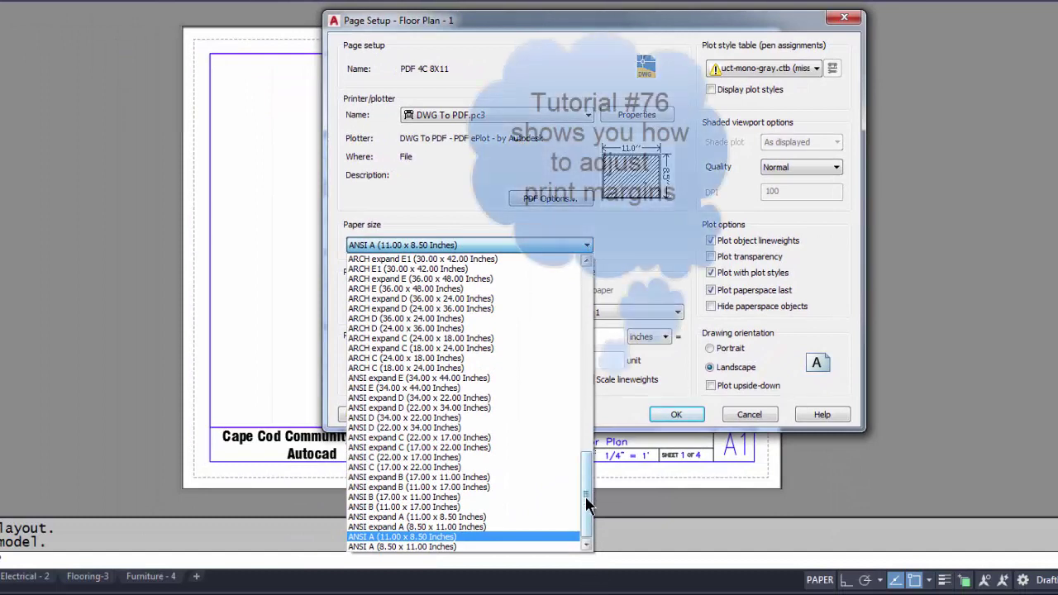
click(382, 548)
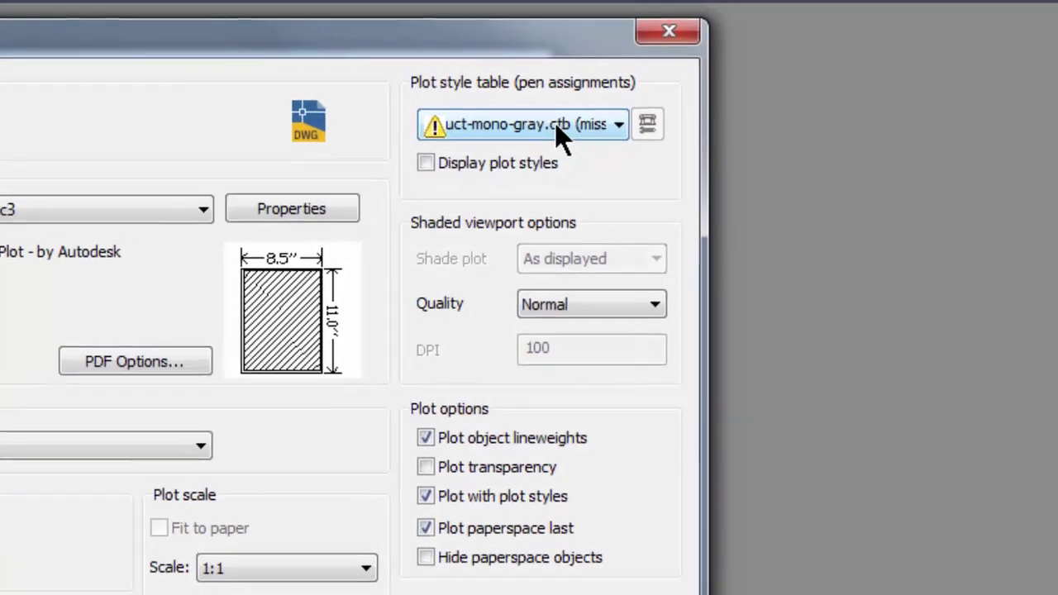
- Assign the mono-gray.ctb plot style table to the page setup and preview the plot
click(597, 134)
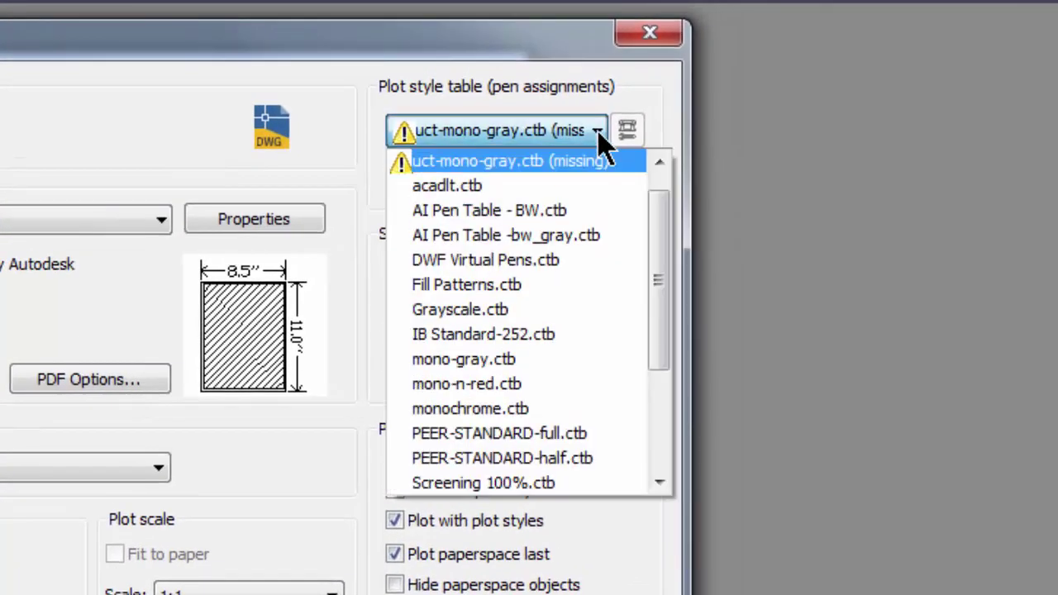
click(470, 361)
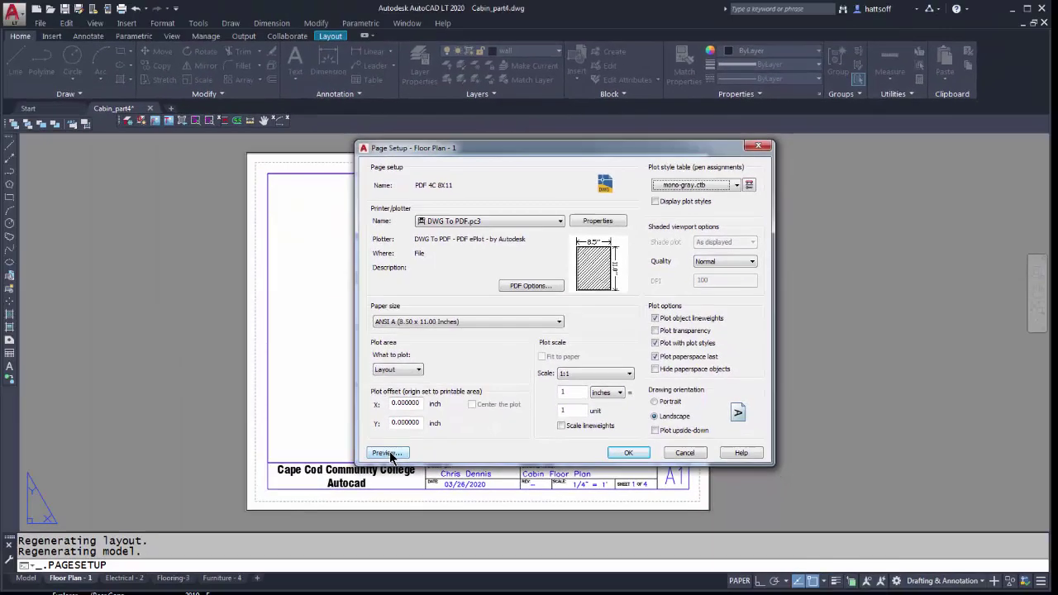
click(198, 515)
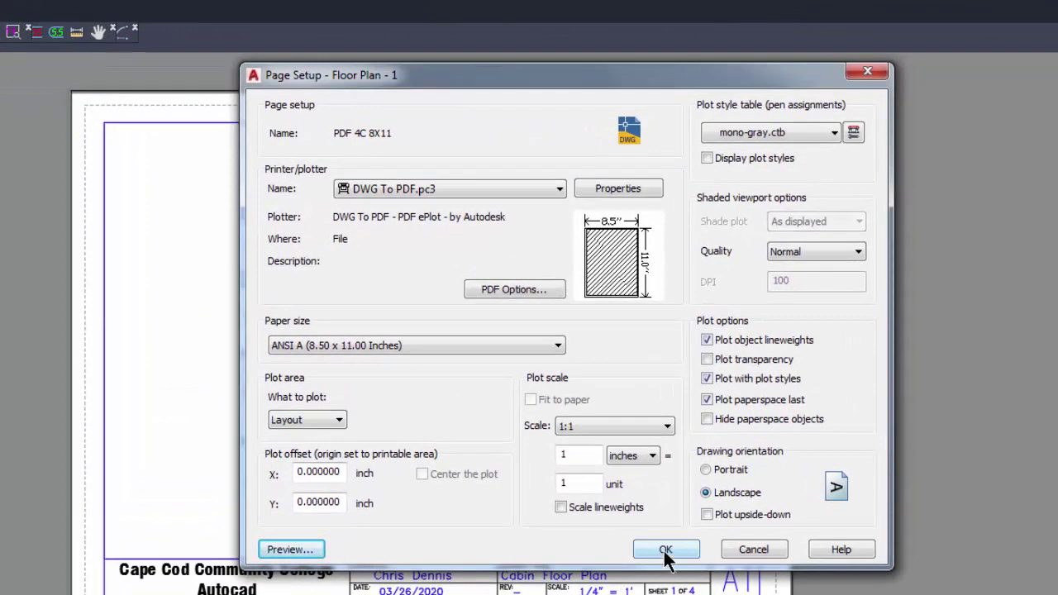
- Accept the page setup settings and make PDF 4C 8X11 current for the Floor Plan - 1 layout
click(665, 551)
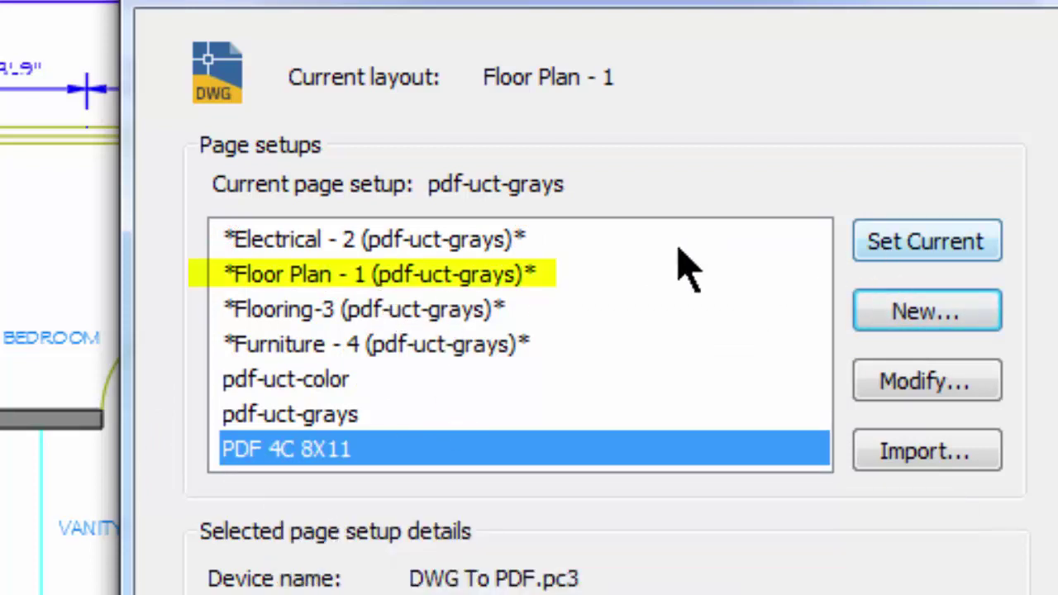
click(951, 263)
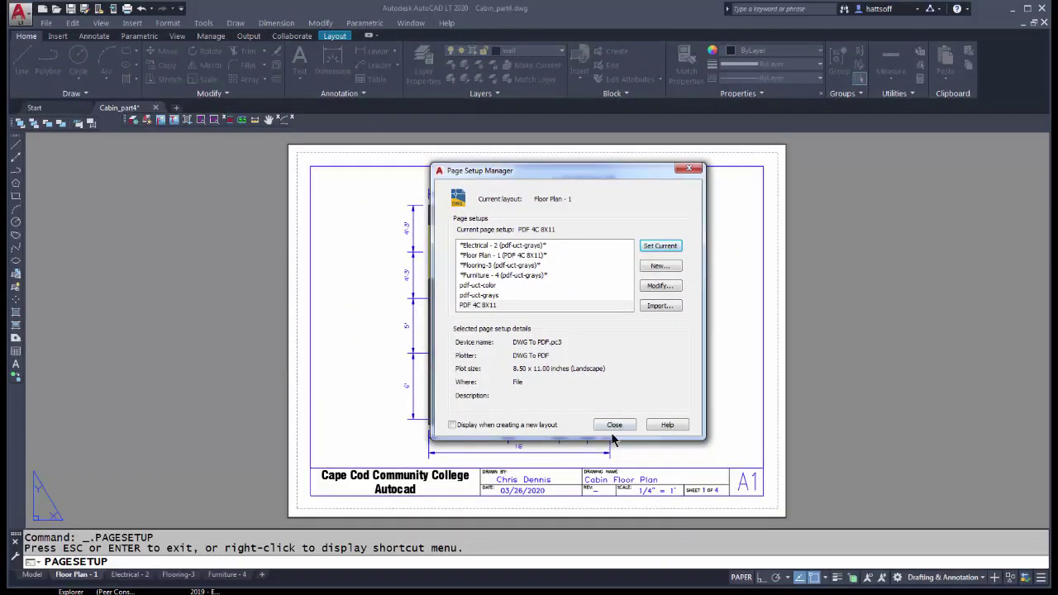
click(613, 426)
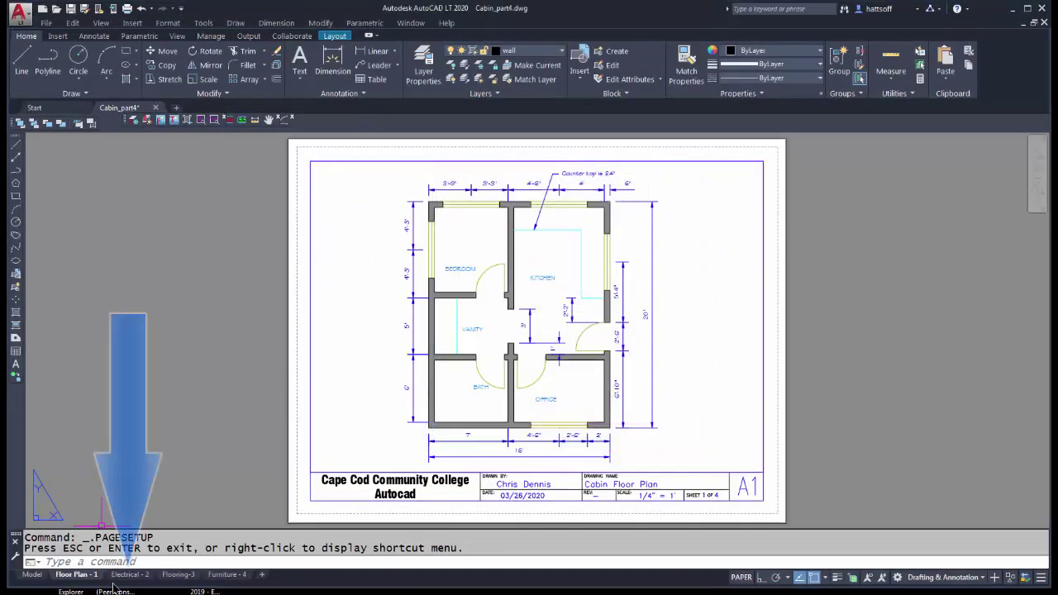
- Apply the PDF 4C 8X11 page setup to the Electrical - 2 layout as its current page setup
click(135, 576)
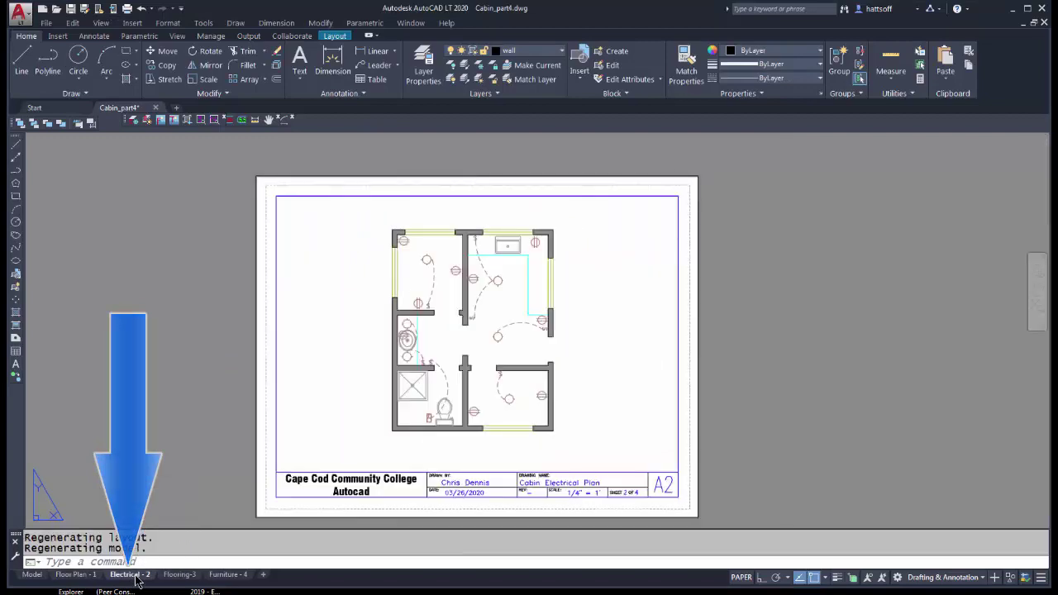
right_click(136, 579)
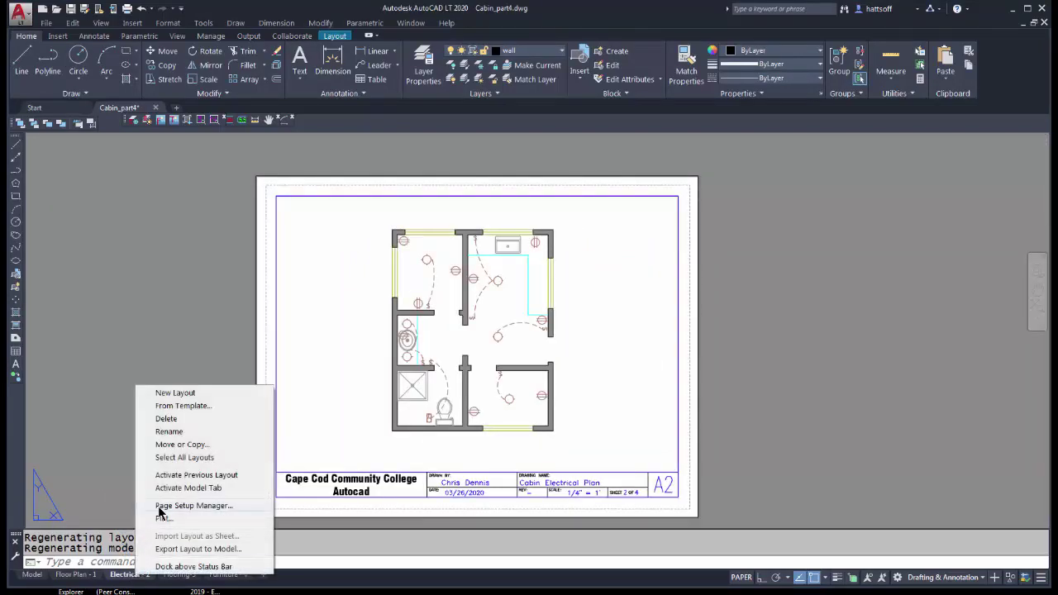
click(161, 506)
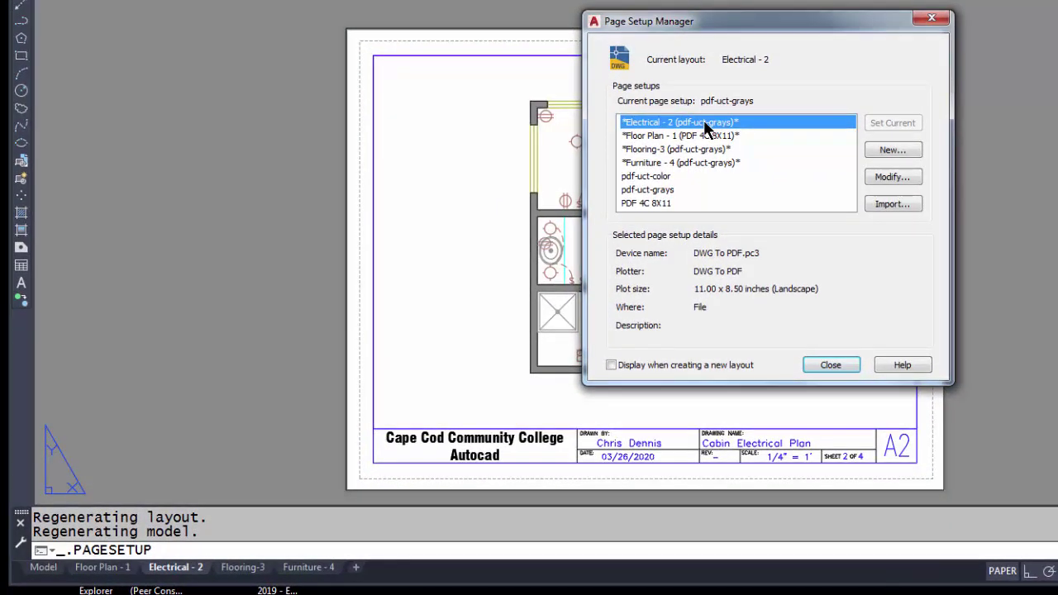
click(641, 202)
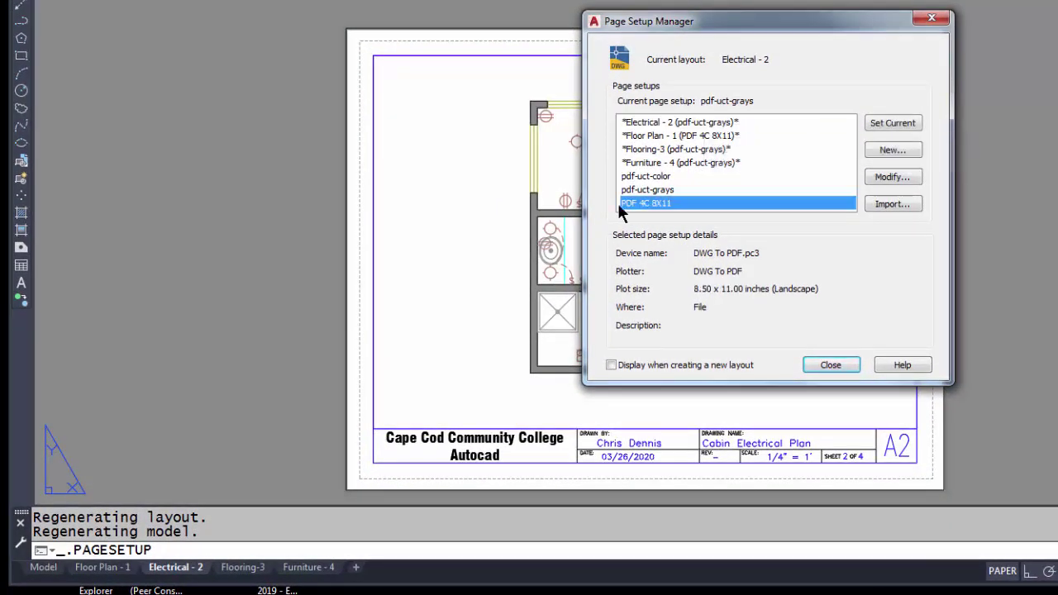
click(887, 122)
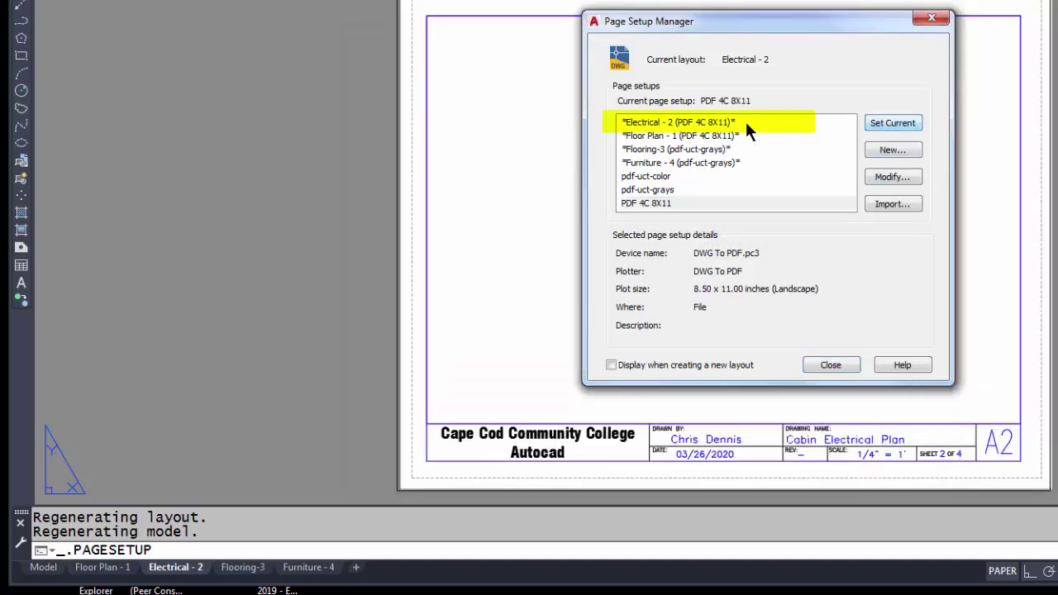
click(829, 364)
- Make PDF 4C 8X11 the current page setup for the Flooring-3 layout
click(241, 568)
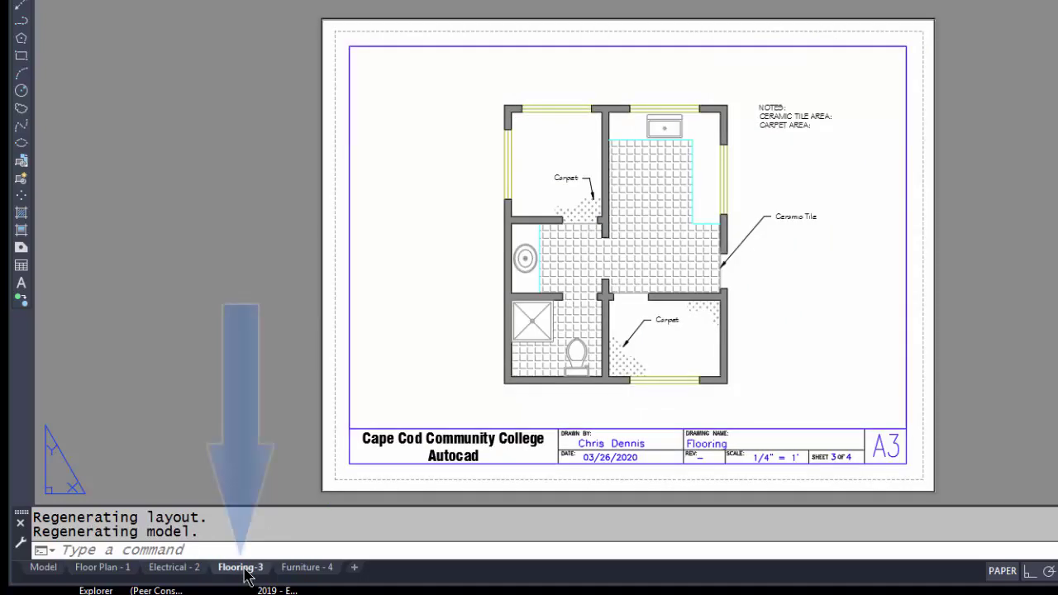
right_click(245, 568)
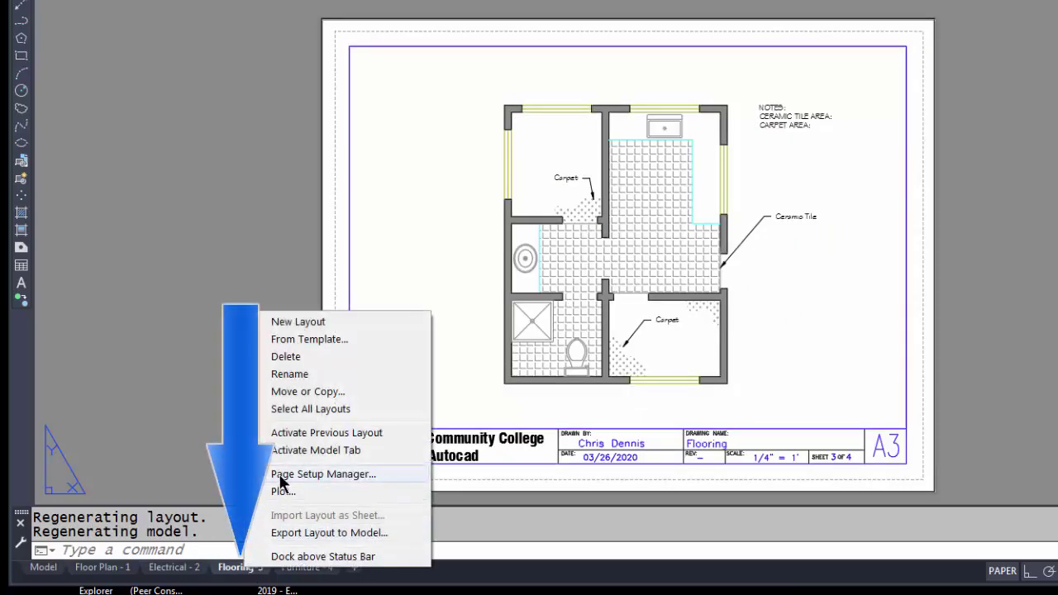
click(314, 474)
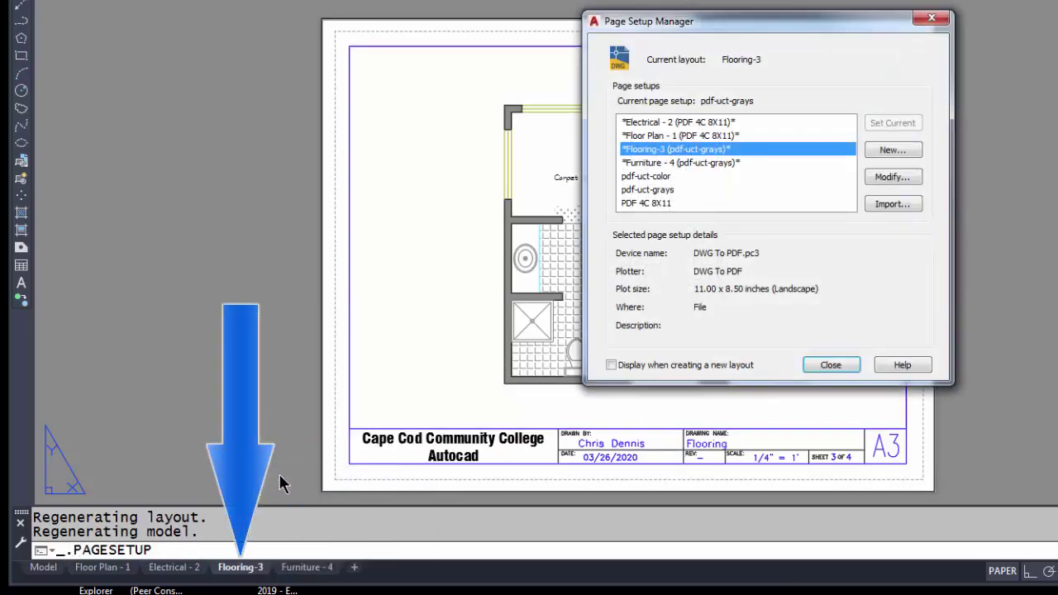
click(649, 203)
click(893, 123)
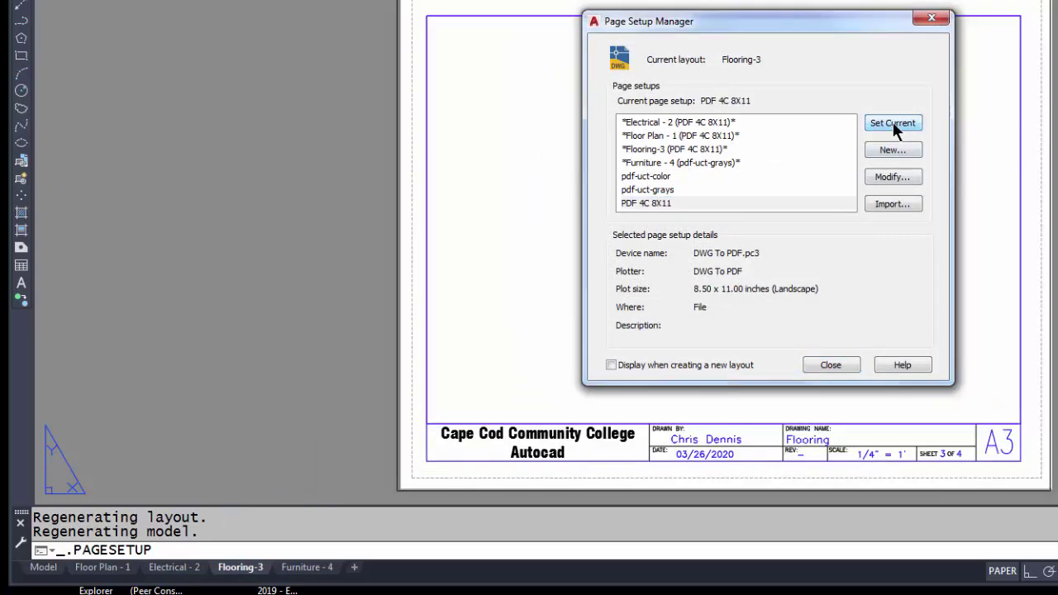
click(831, 365)
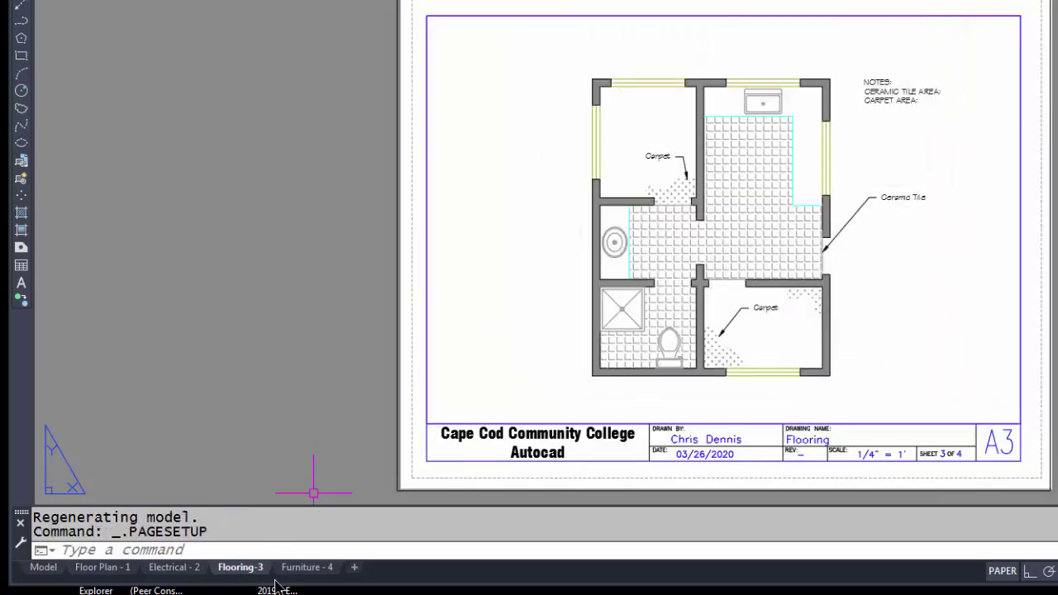
- Set PDF 4C 8X11 as the current page setup of the Furniture - 4 layout
click(308, 568)
right_click(313, 576)
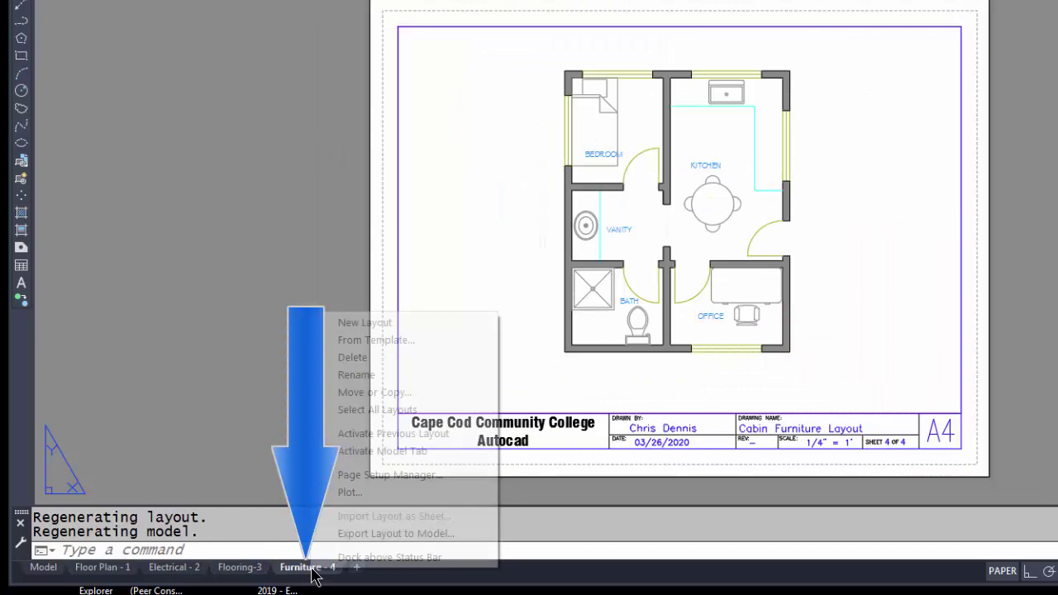
click(352, 479)
click(649, 202)
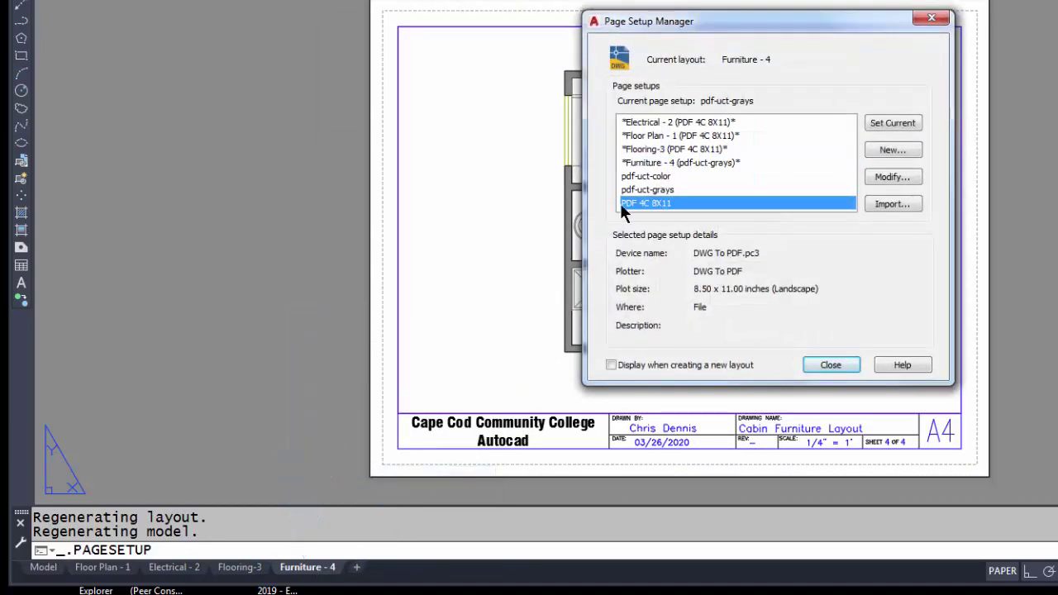
click(893, 124)
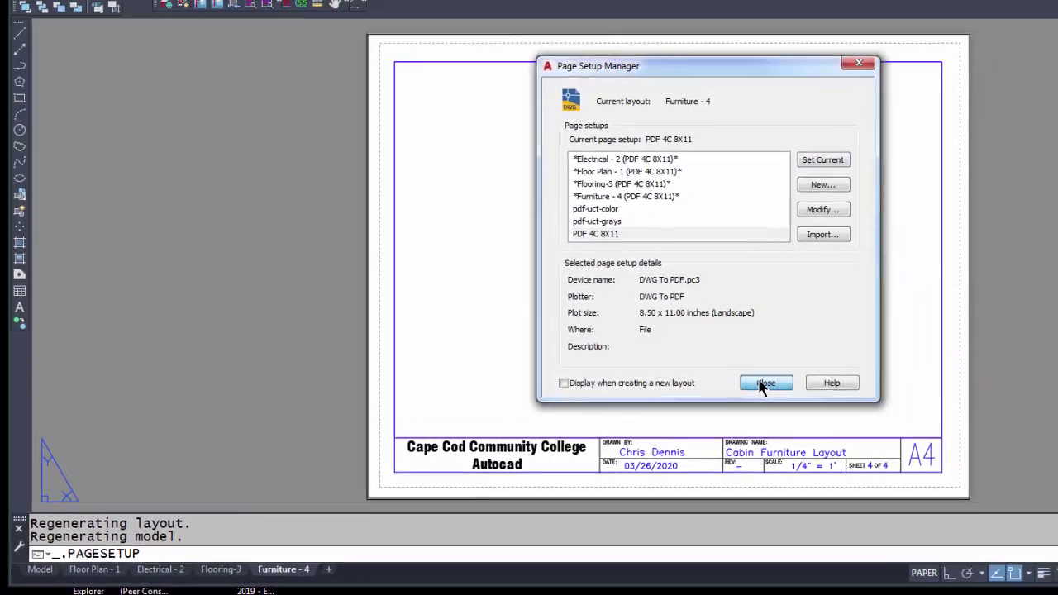
click(825, 365)
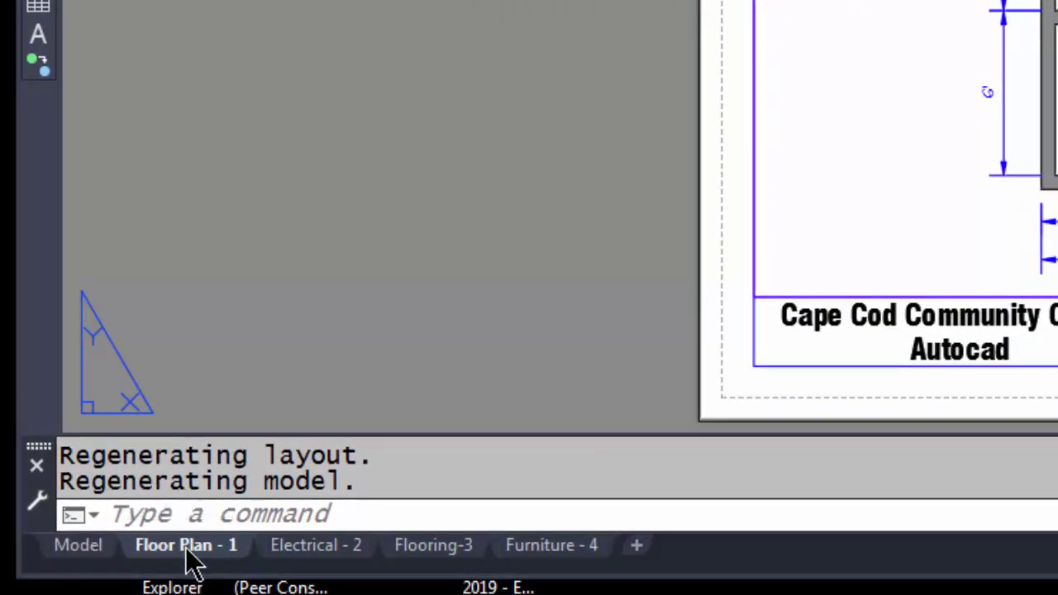
- Select the layouts Floor Plan - 1 through Furniture - 4 for publishing and choose PDF as the publish format
key(shift)
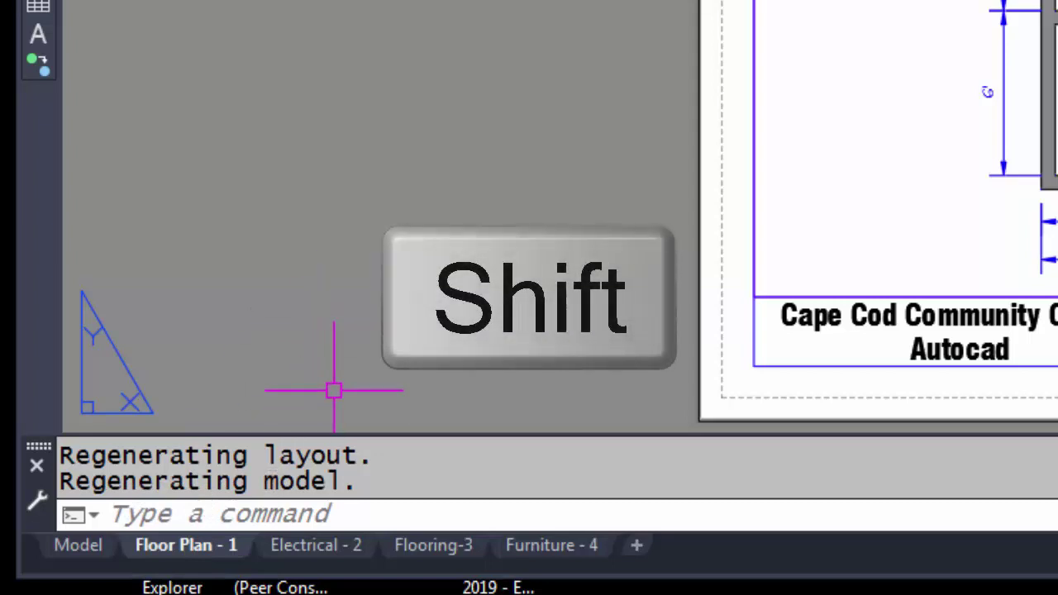
mouse_move(586, 549)
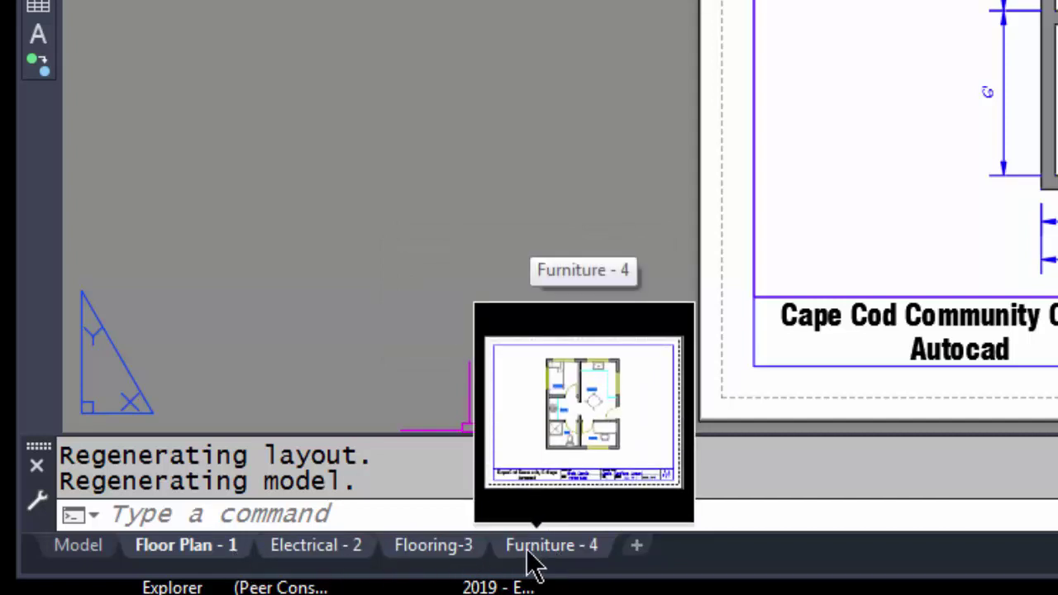
right_click(202, 562)
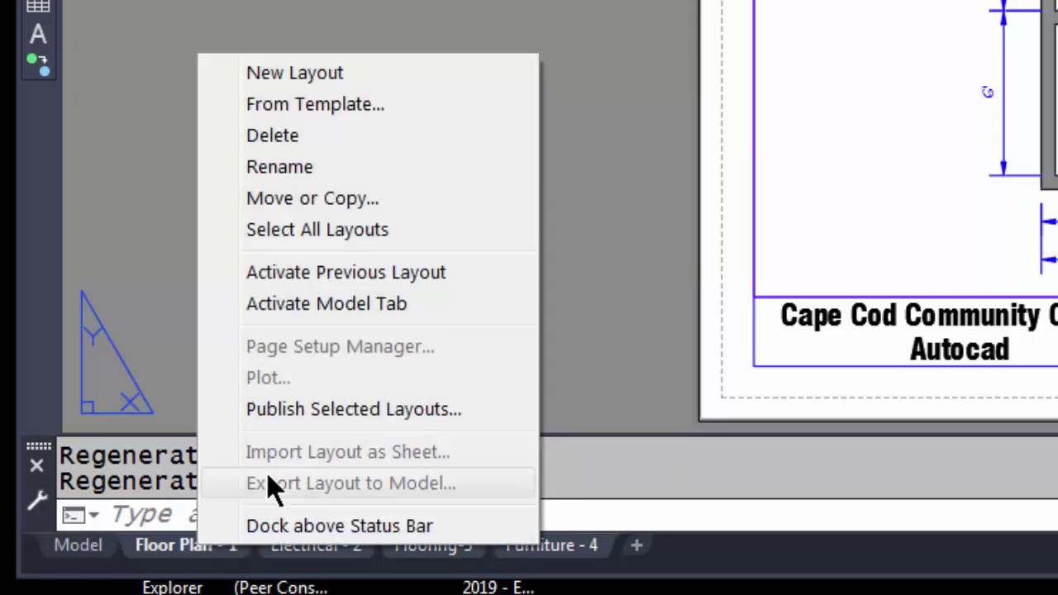
click(323, 413)
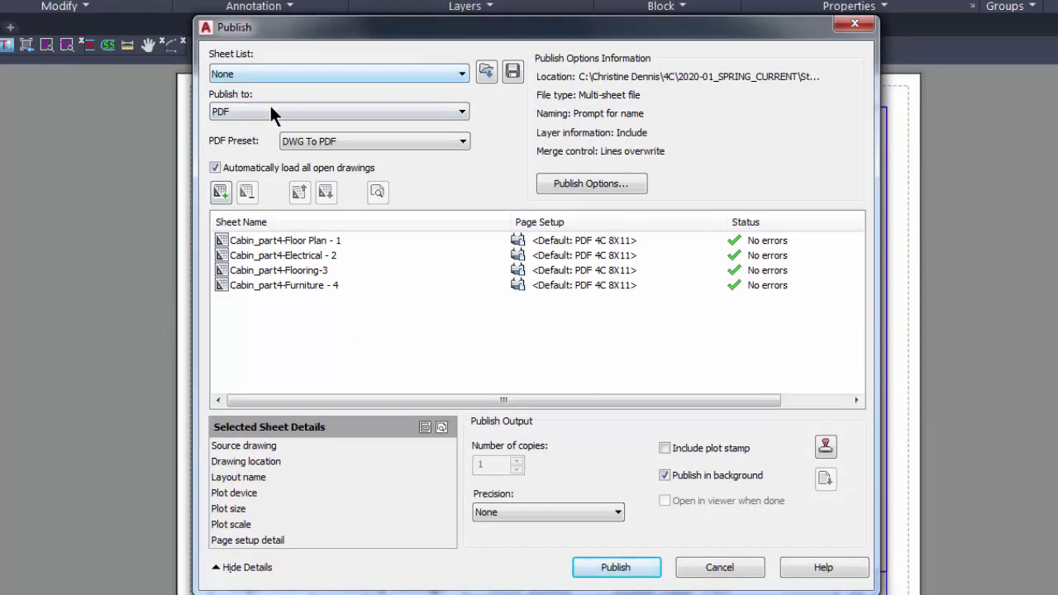
click(462, 113)
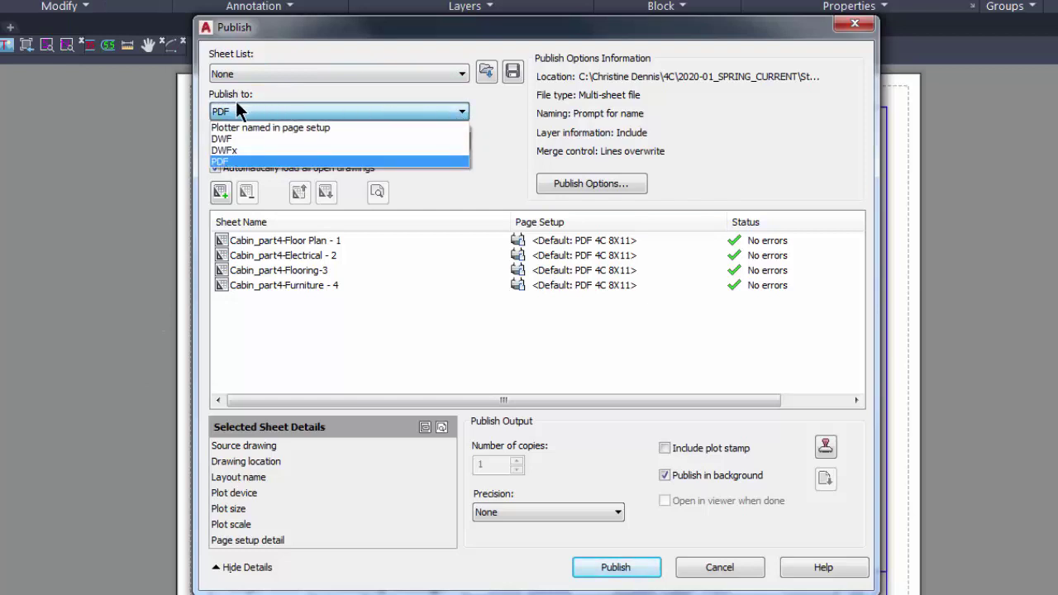
click(231, 163)
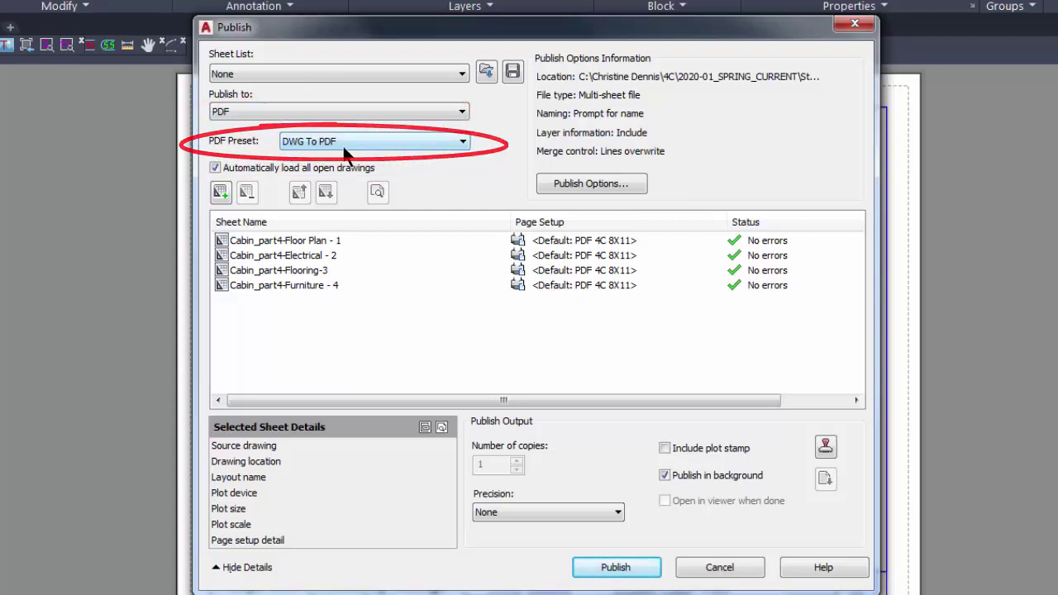
- Set the PDF publish location to the Class 12 - Cabin_Publishing 4 folder
click(576, 186)
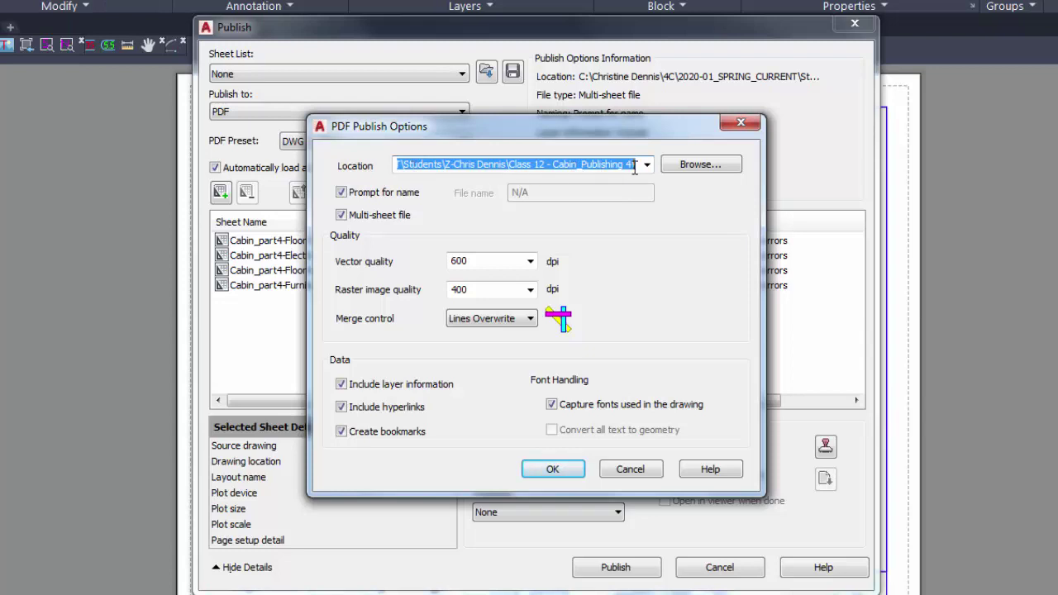
click(704, 165)
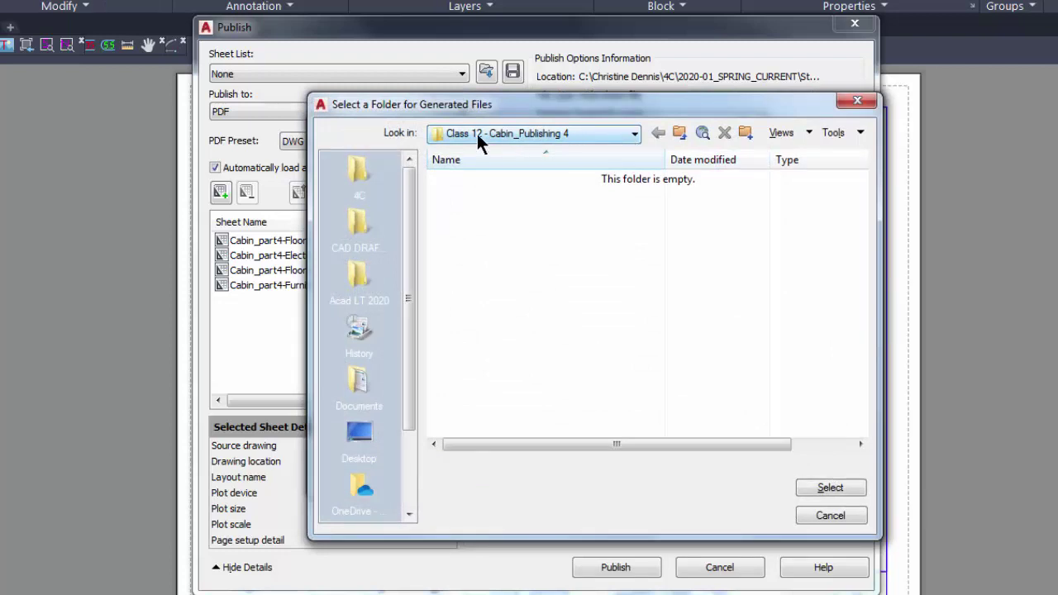
click(621, 135)
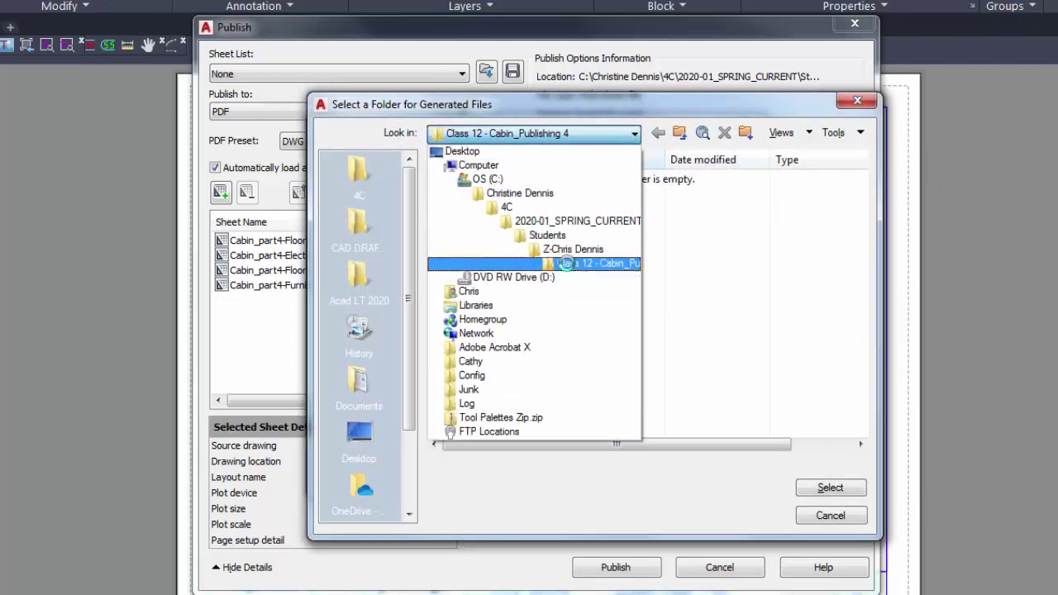
click(567, 263)
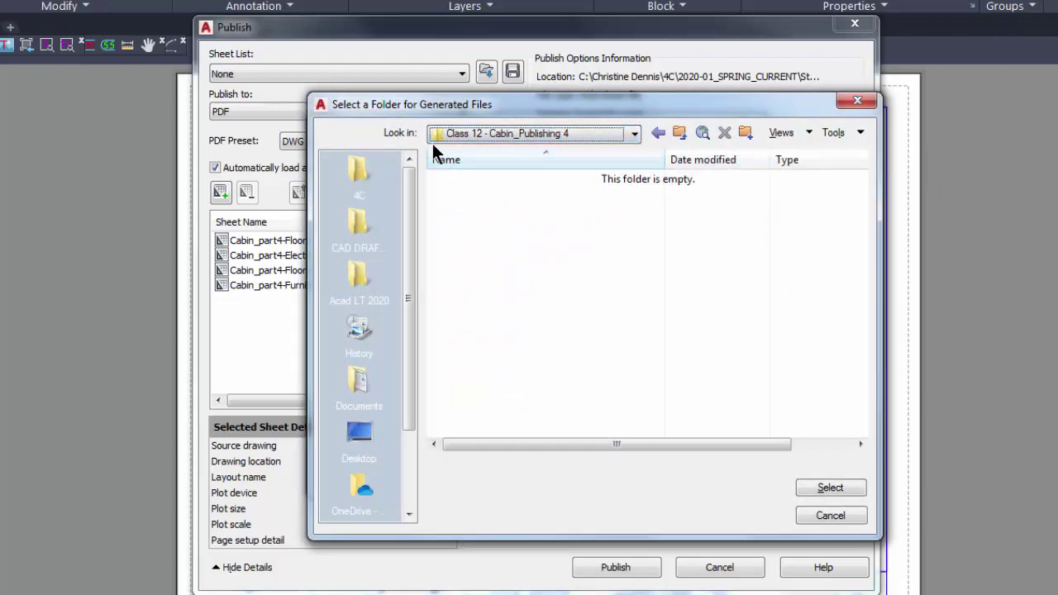
click(827, 488)
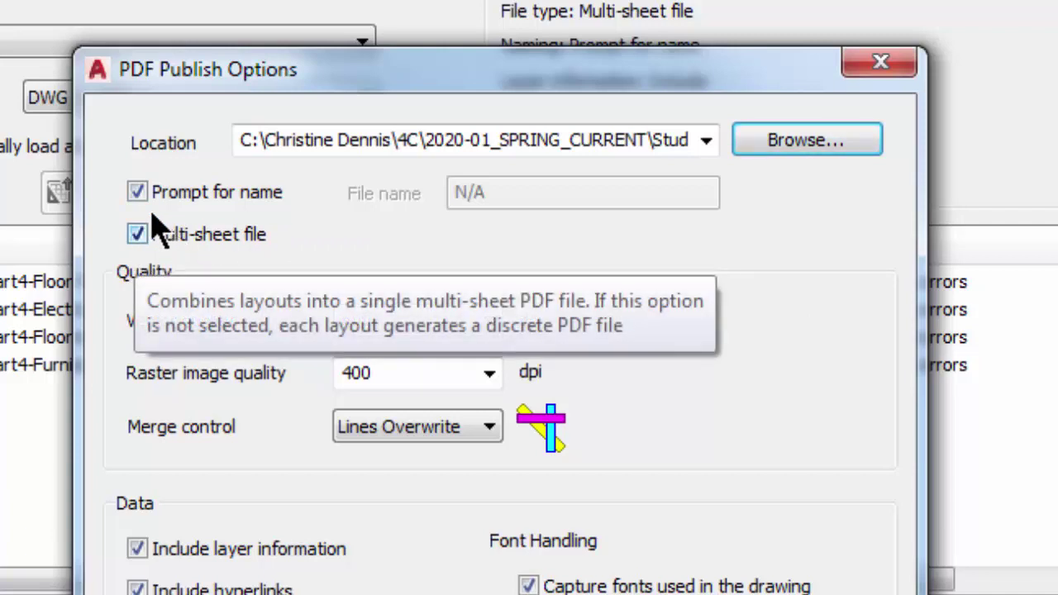
- Keep the multi-sheet file option enabled and accept the PDF publish options
click(138, 235)
click(137, 233)
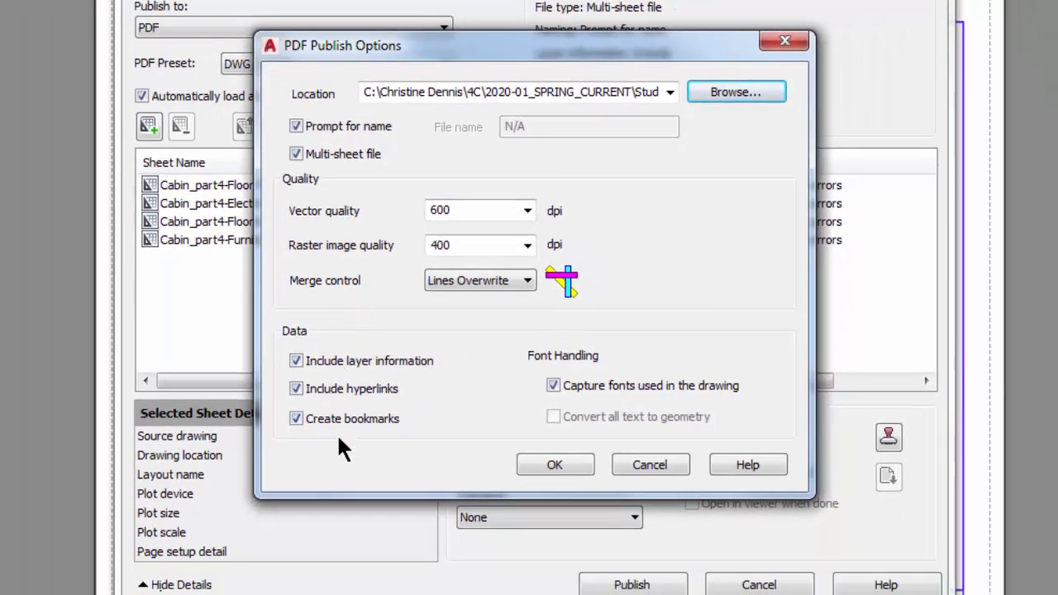
click(554, 468)
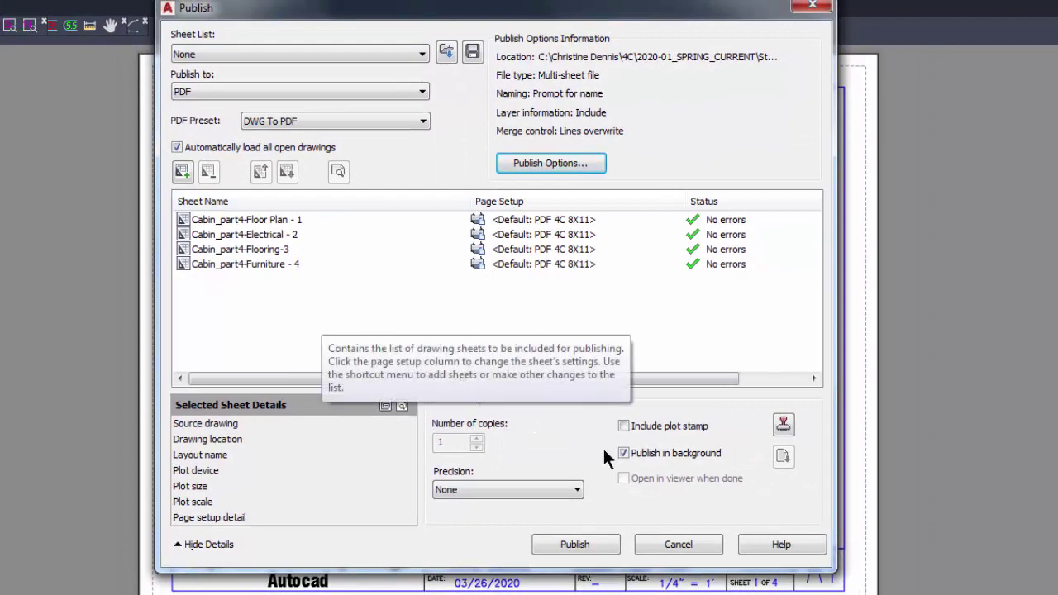
- Publish the sheets to a PDF file named Cabin_part4_4_page_set.pdf and dismiss the background job notifications
click(576, 548)
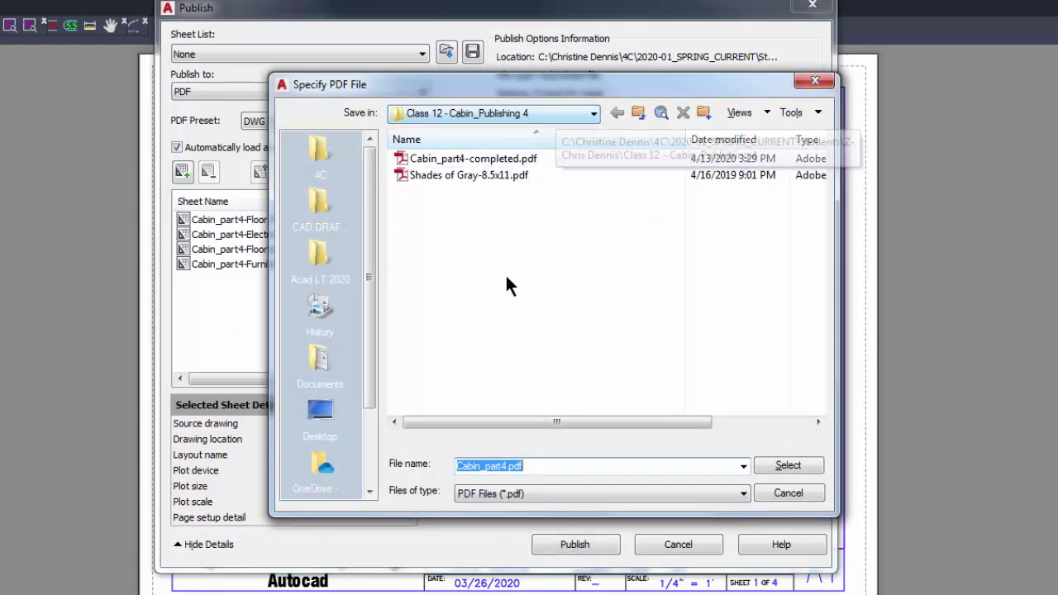
click(508, 468)
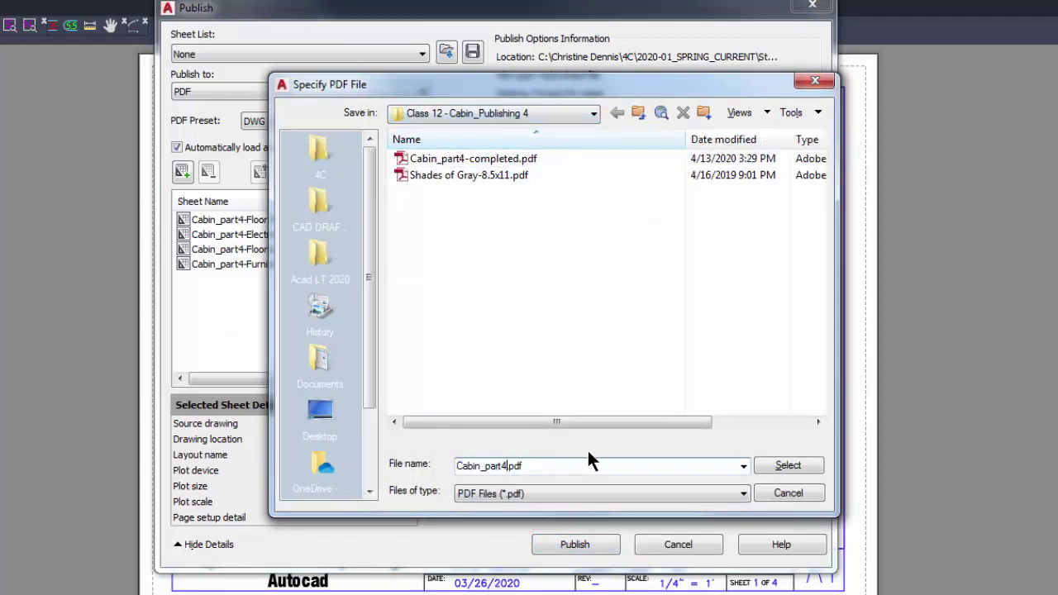
text(_4)
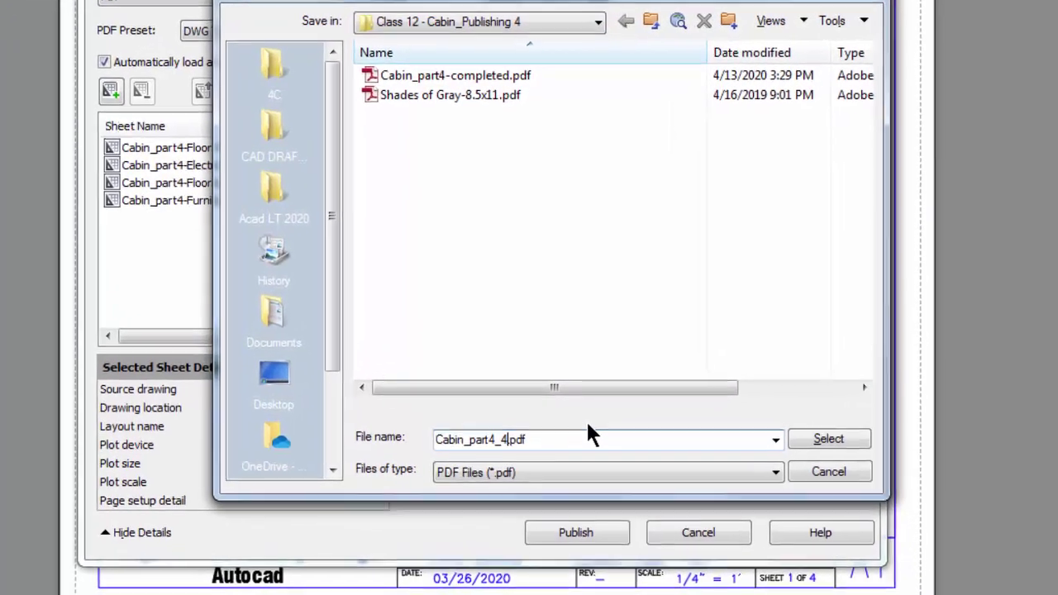
text(_ap)
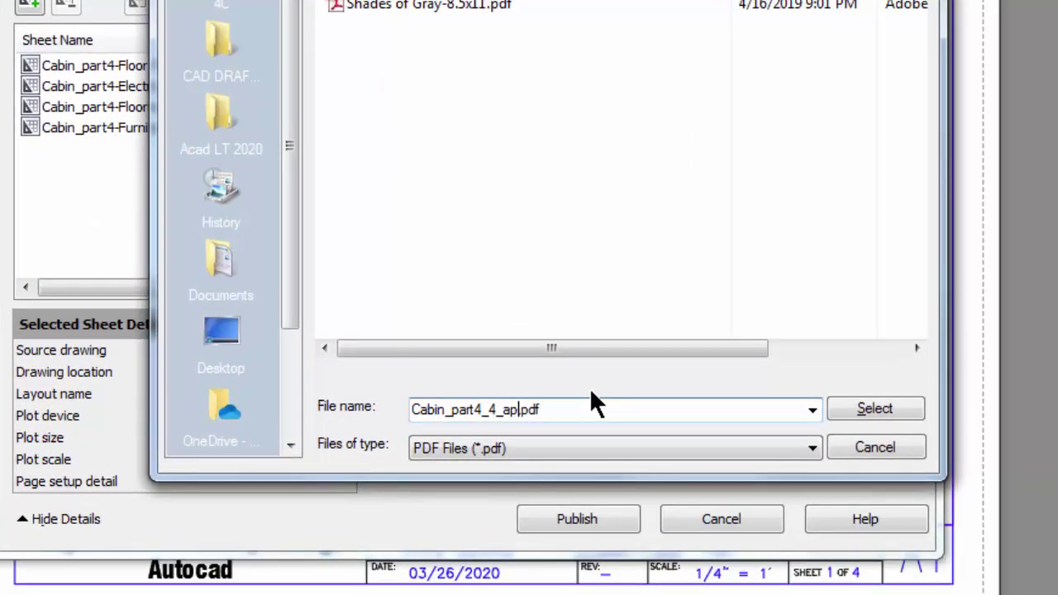
key(BackSpace)
key(BackSpace)
text(page_set)
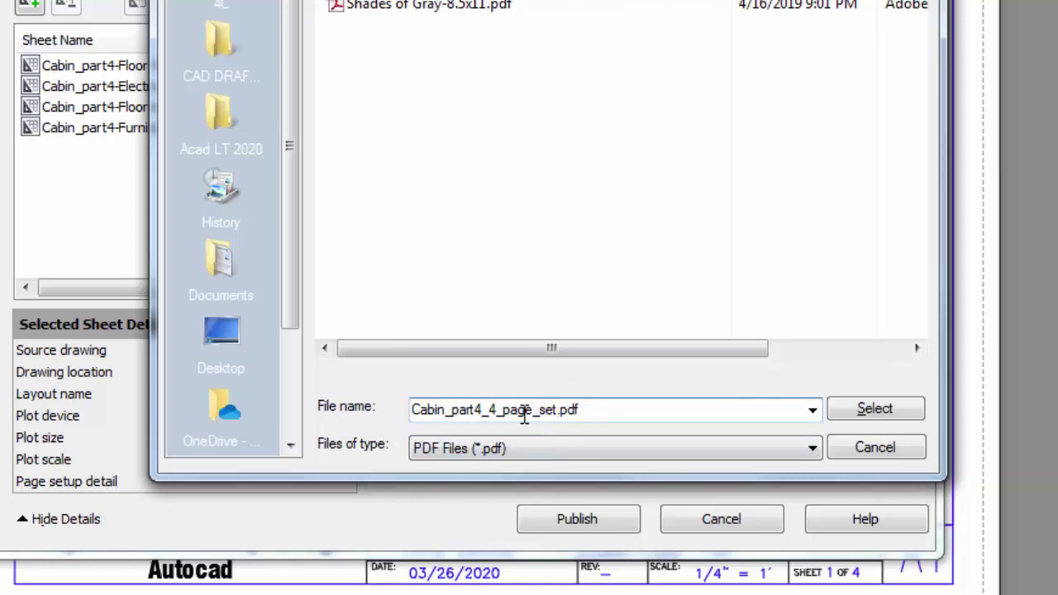
click(878, 409)
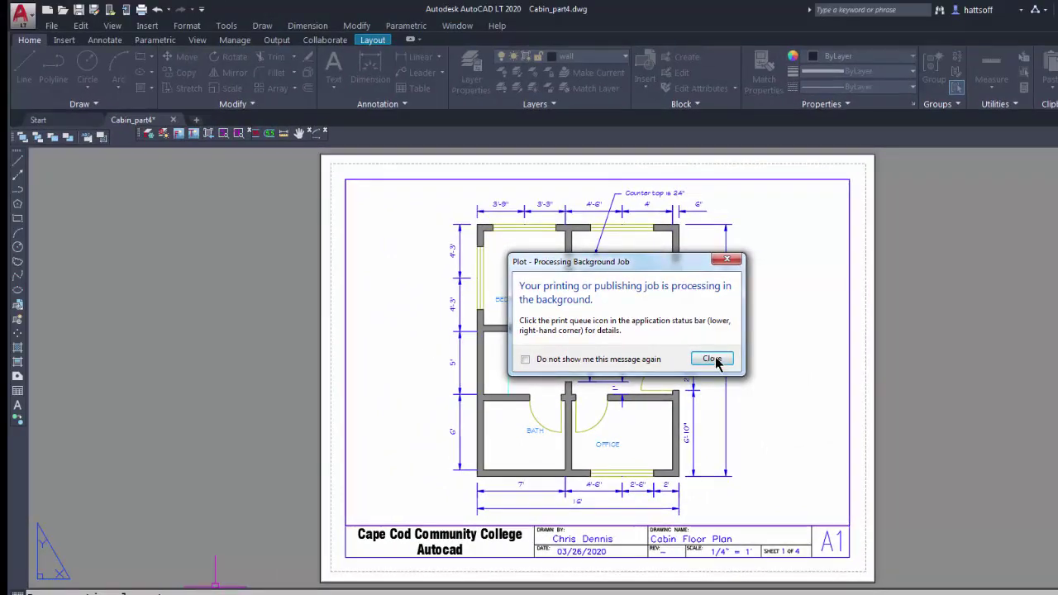
click(713, 359)
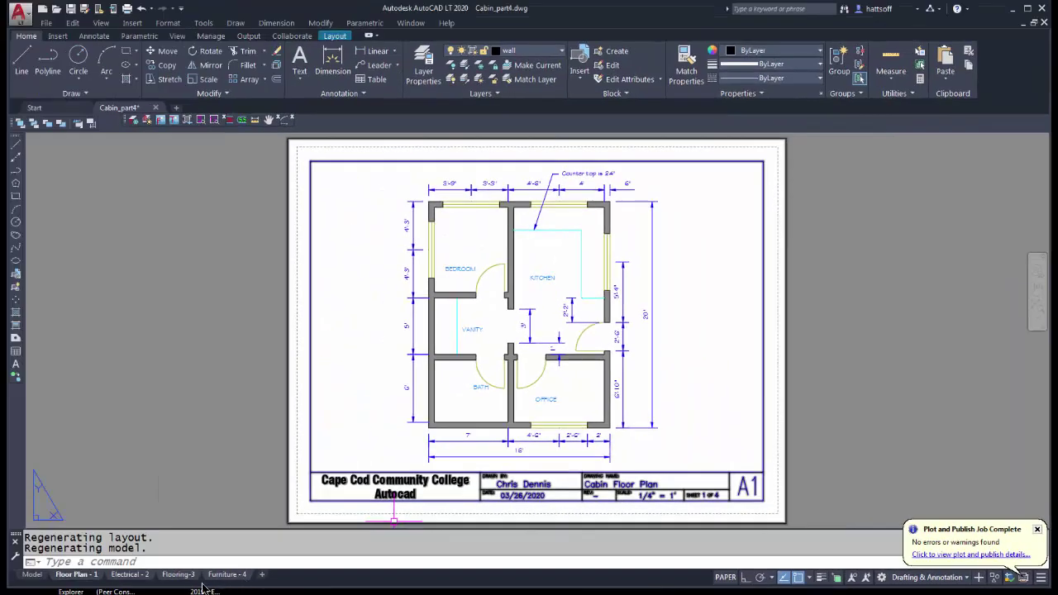
click(1037, 529)
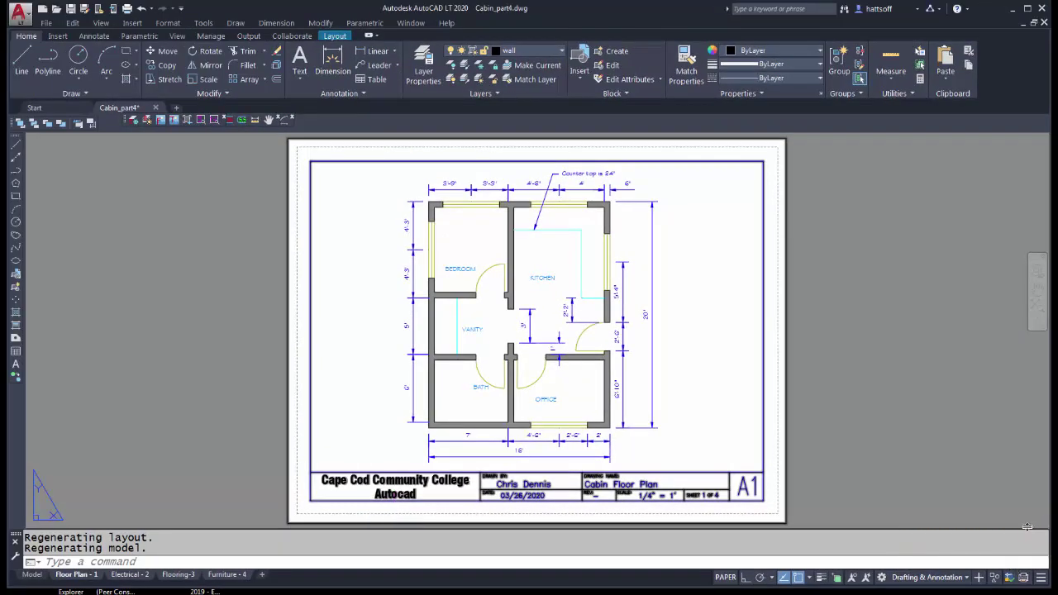
- Switch to the Class 12 - Cabin_Publishing 4 folder and open Cabin_part4_4_page_set.pdf in Adobe Acrobat
mouse_move(274, 591)
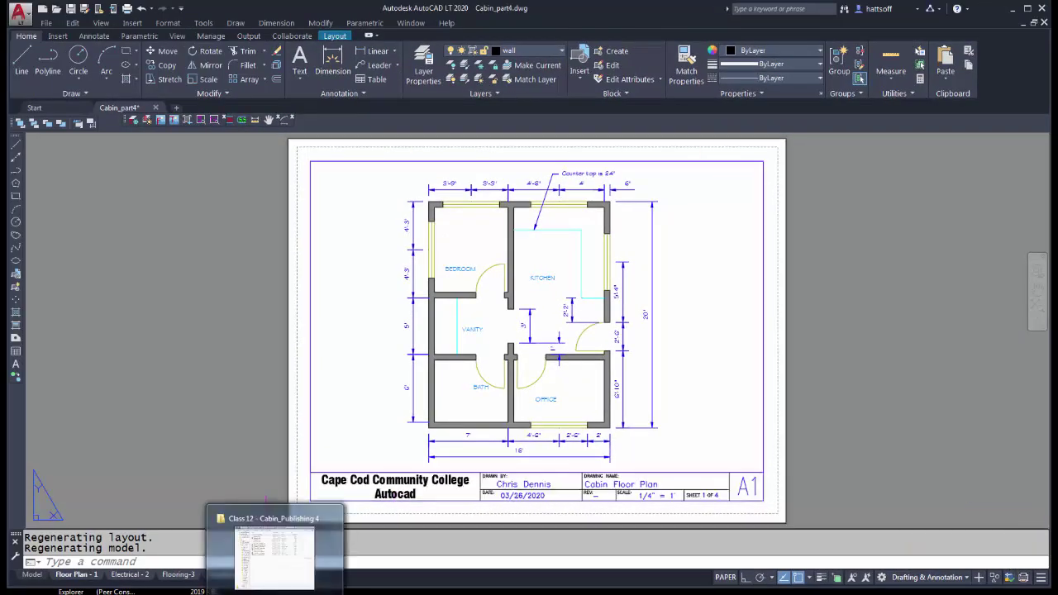
click(273, 546)
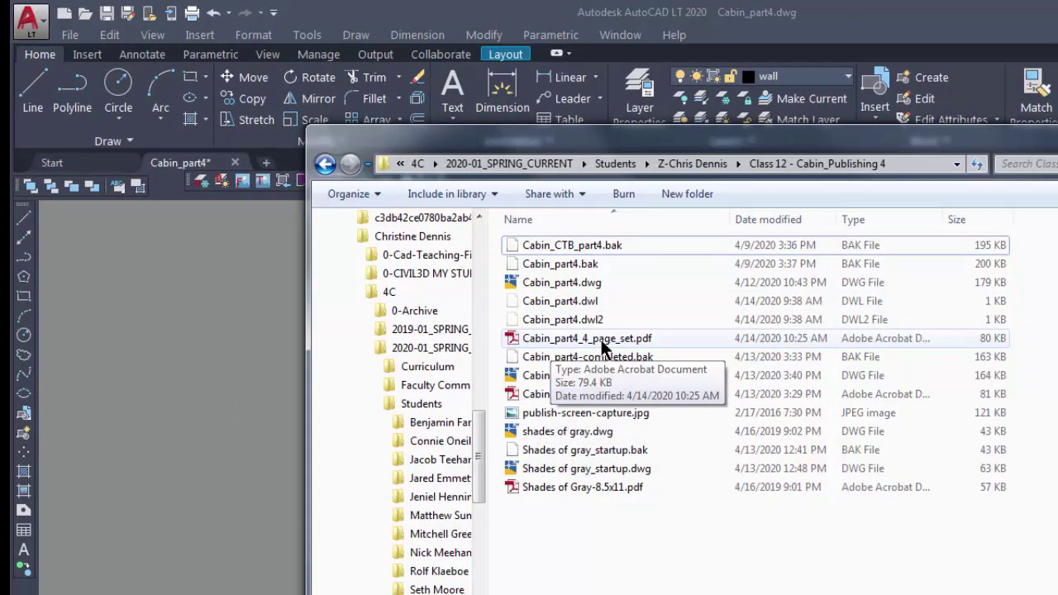
right_click(531, 340)
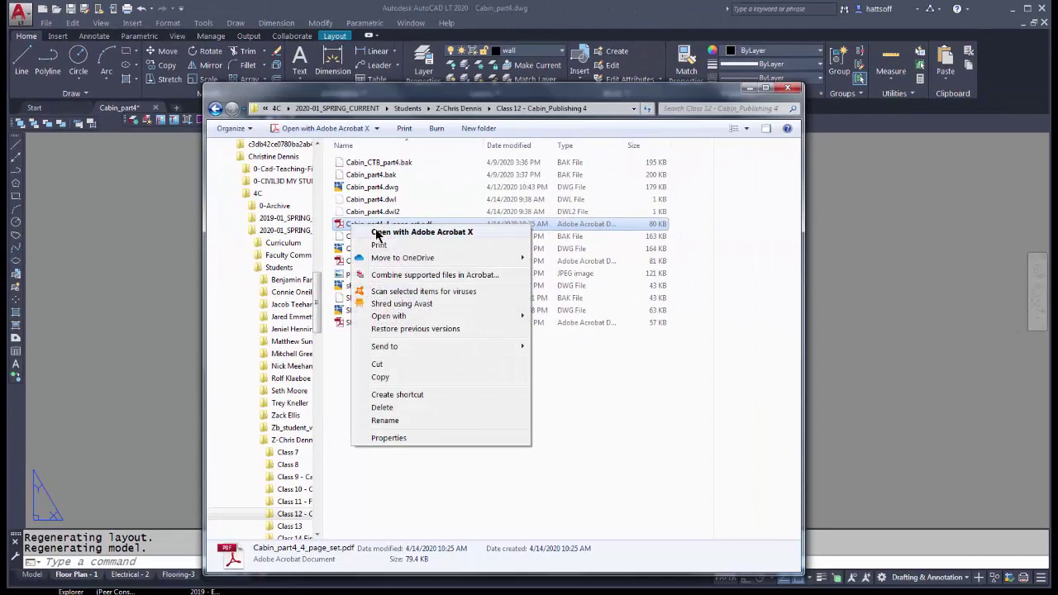
click(377, 235)
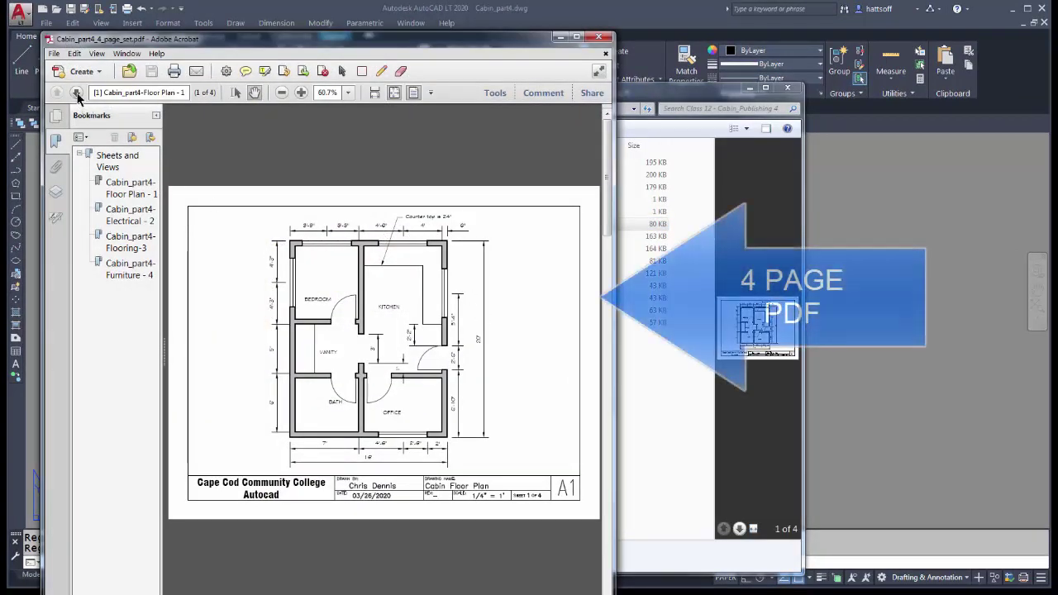
- Page forward through the published cabin PDF to the Furniture - 4 sheet and back to Floor Plan - 1
click(77, 93)
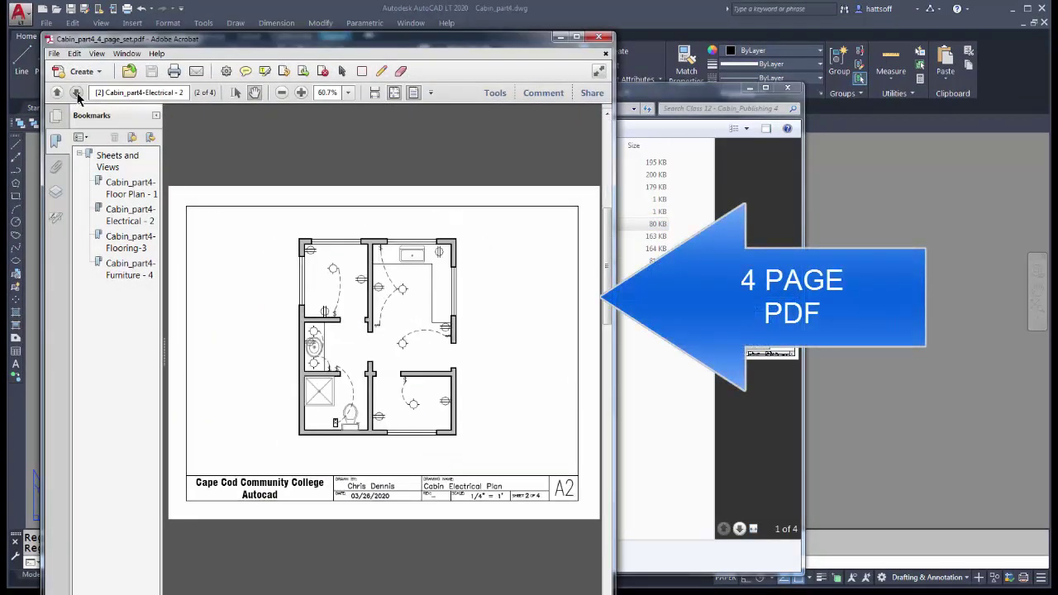
click(77, 93)
click(77, 94)
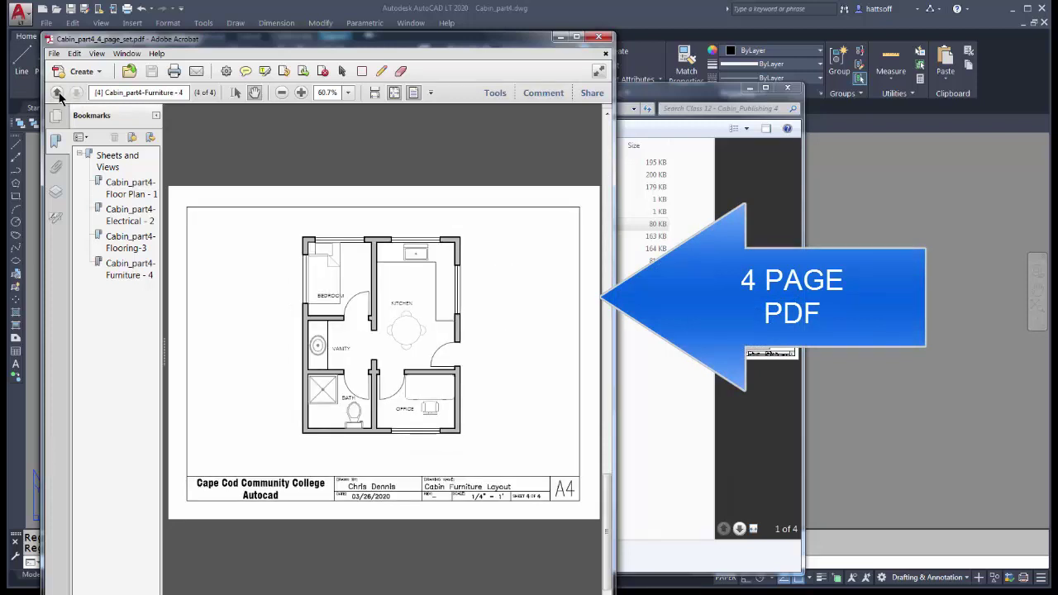
click(57, 93)
click(57, 94)
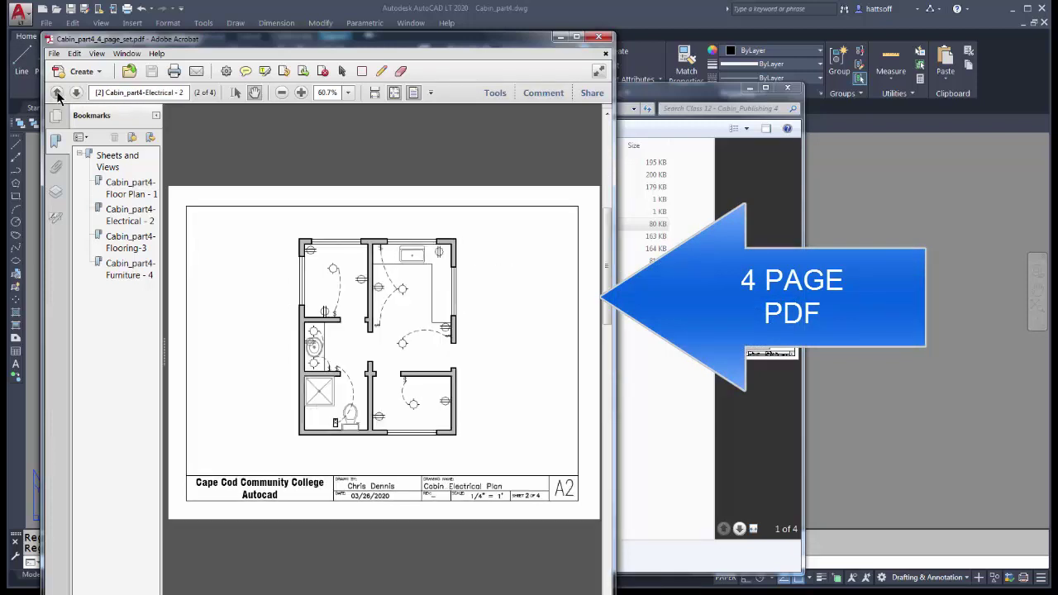
click(57, 93)
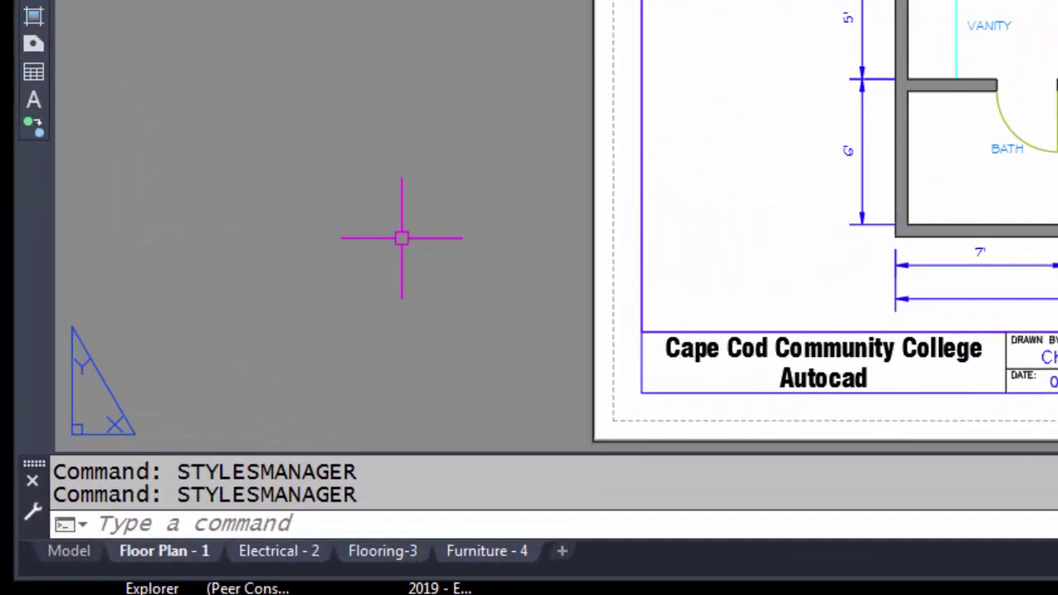
- Run the STYLESMANAGER command in AutoCAD to open the Plot Styles folder
text(stylesma)
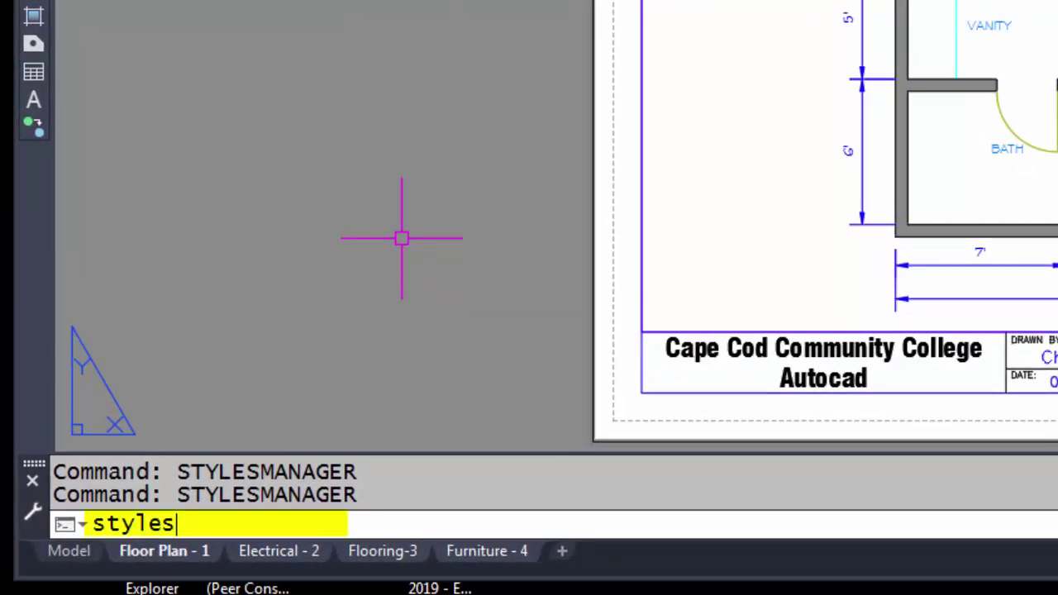
key(Return)
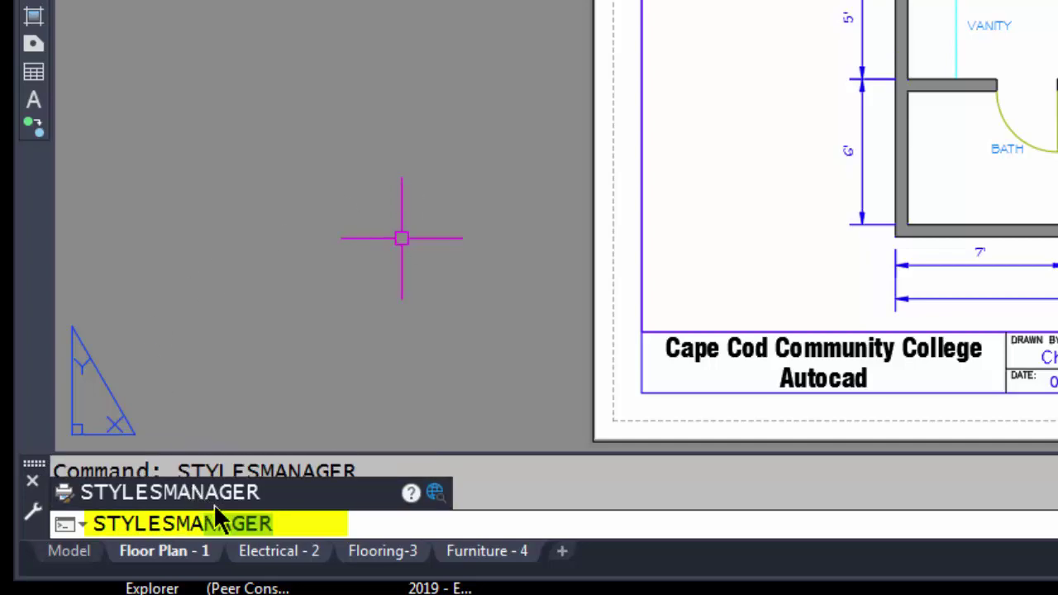
click(291, 525)
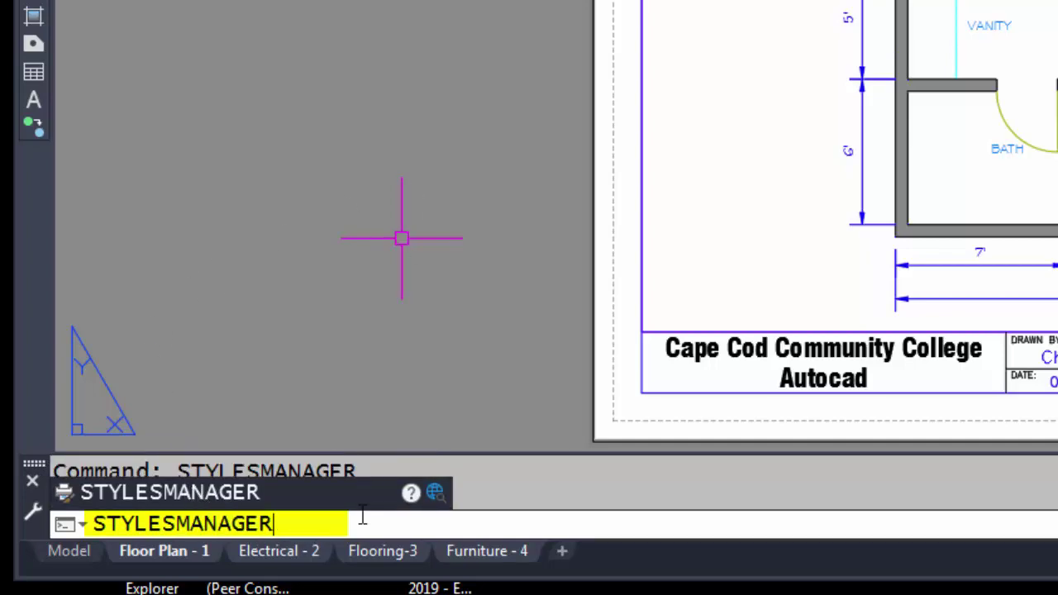
key(Return)
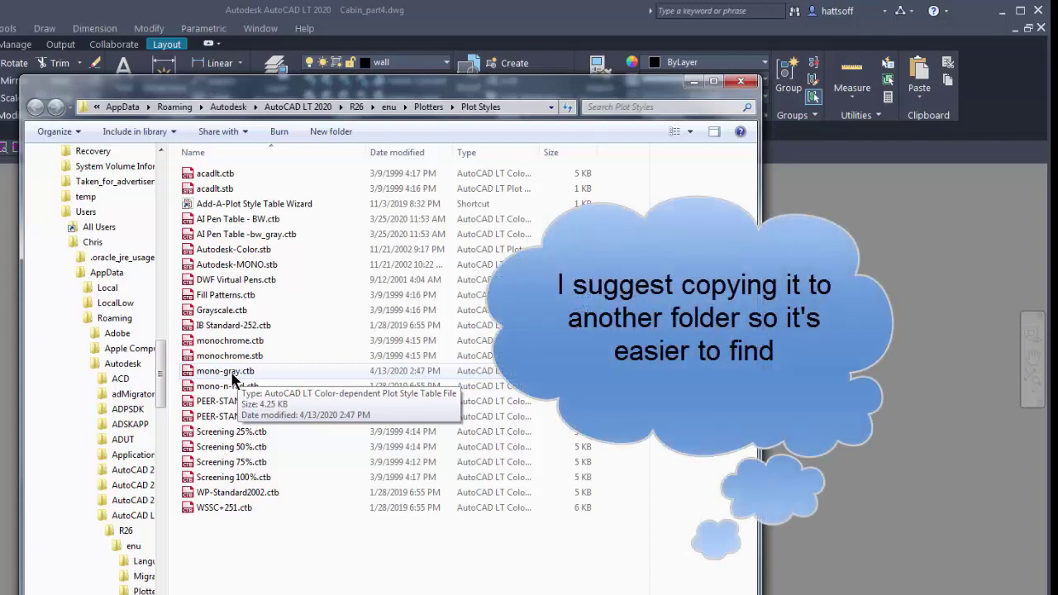
- Copy the mono-gray.ctb plot style file from the Plot Styles folder
right_click(235, 381)
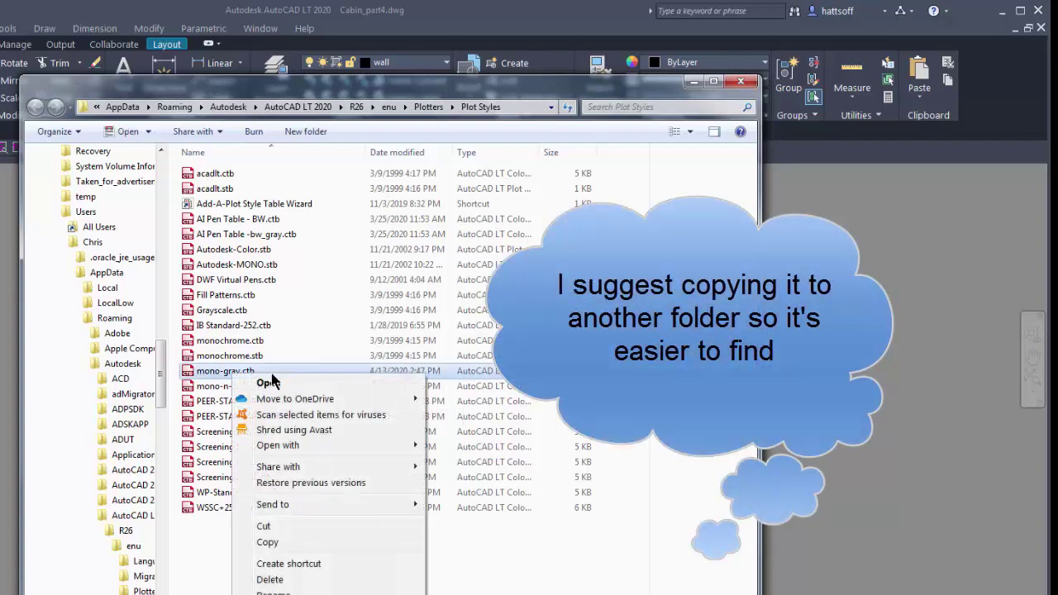
click(267, 542)
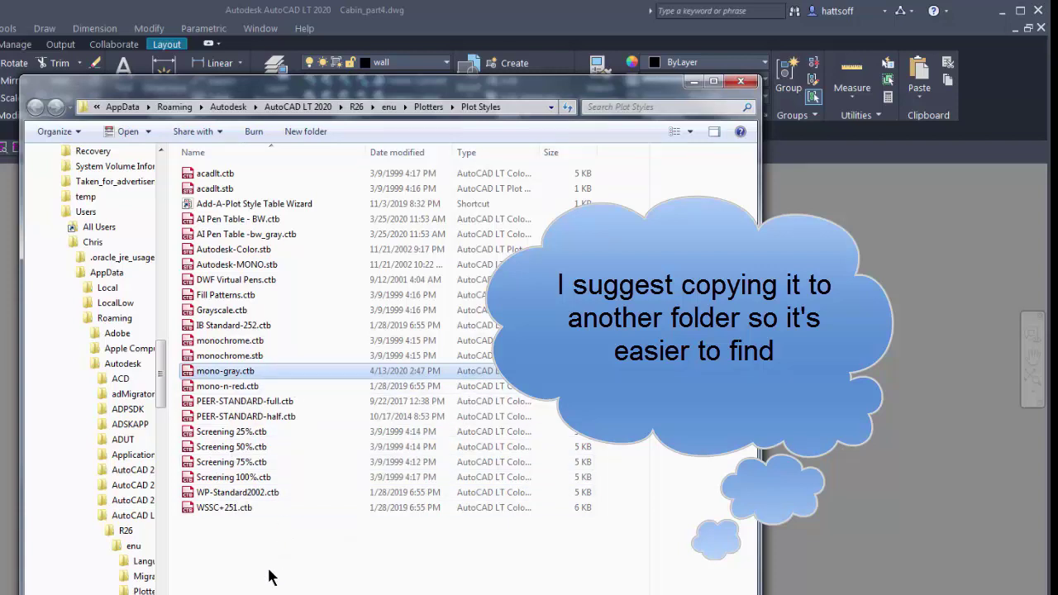
click(268, 576)
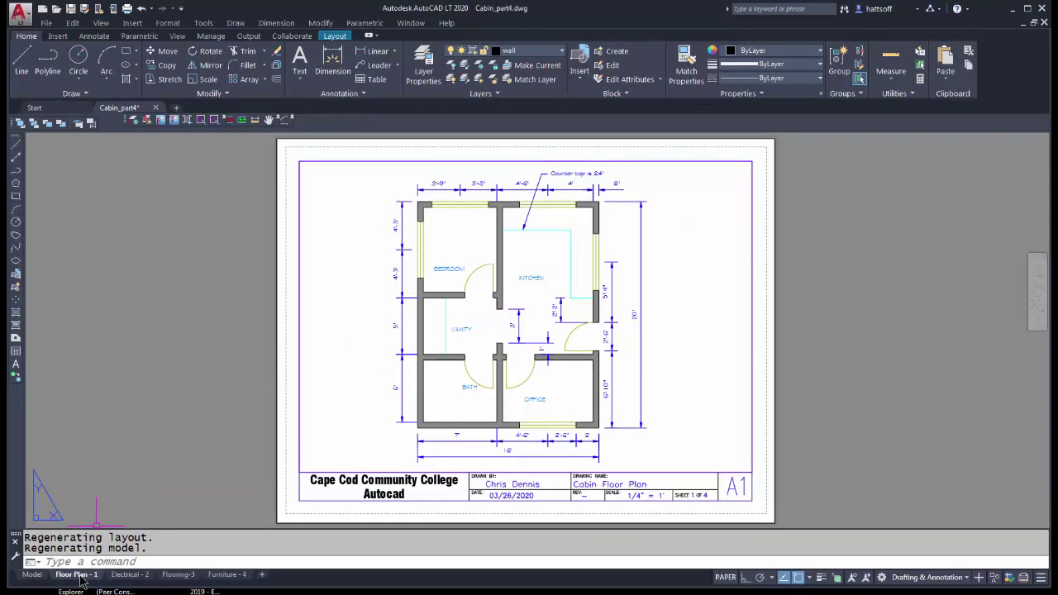
- Check the available plot style tables in the plot settings of the Floor Plan - 1 layout, and close without plotting
right_click(81, 575)
click(108, 519)
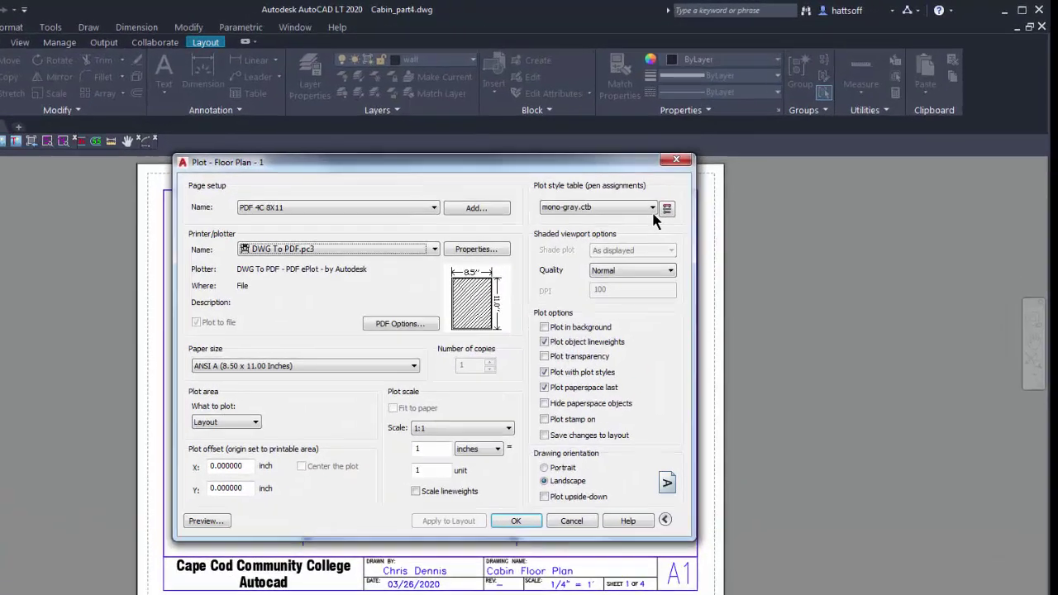
click(712, 175)
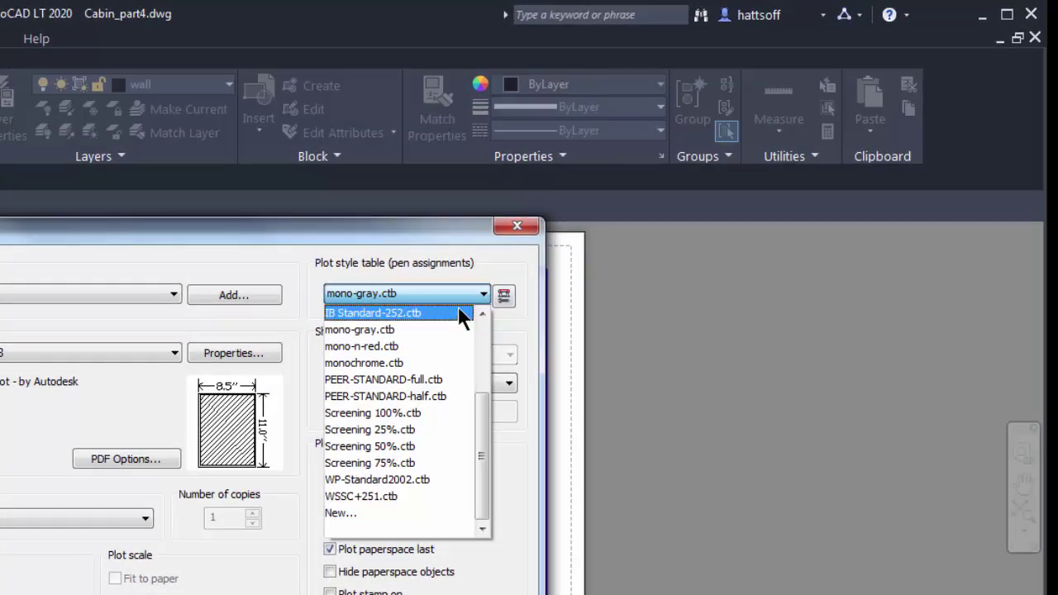
drag(535, 392, 538, 328)
scroll(484, 360, down, 3)
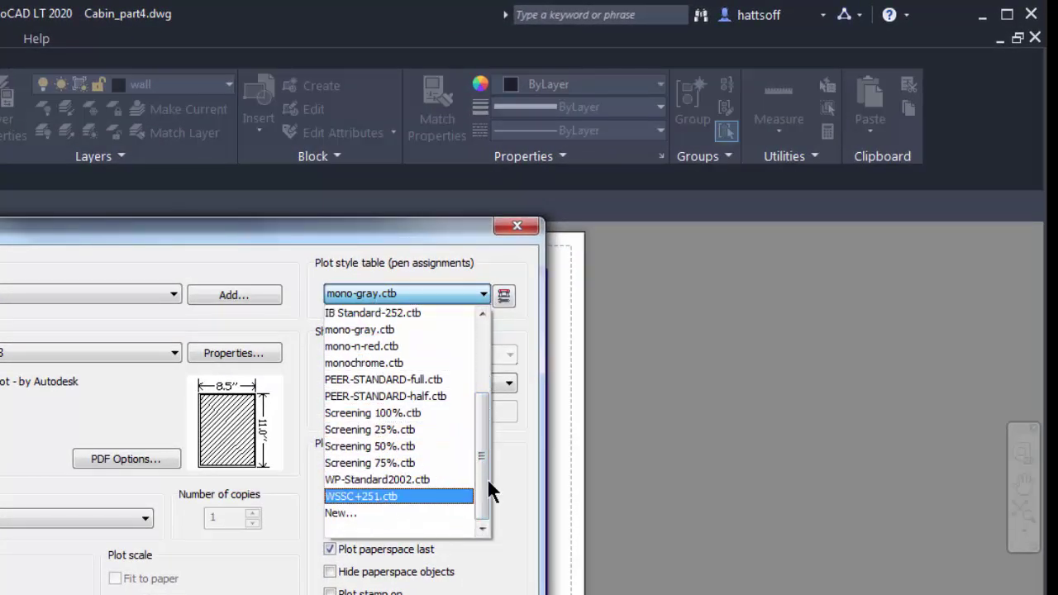
click(654, 477)
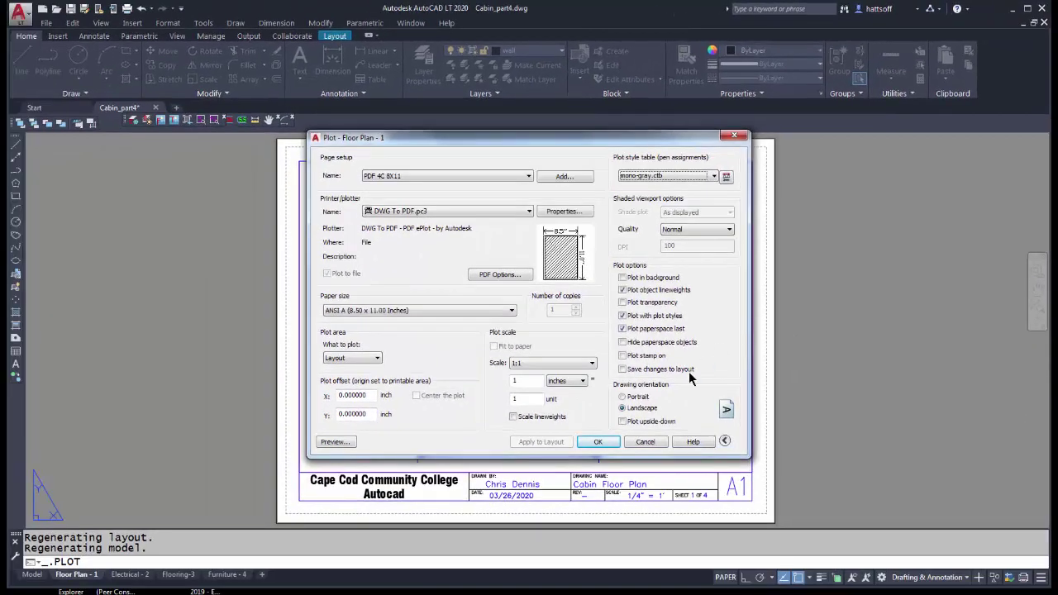
key(Escape)
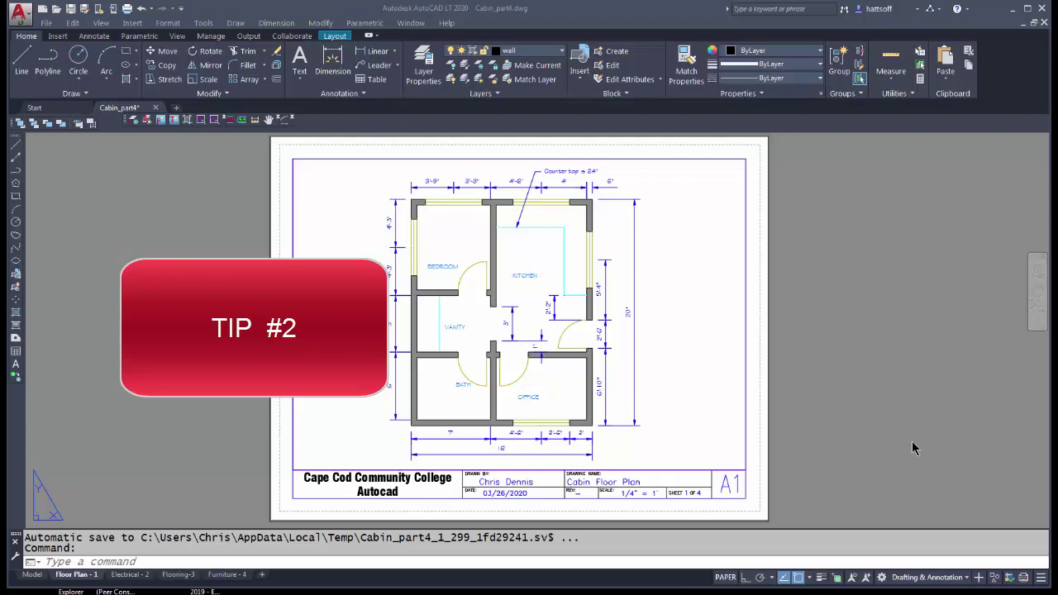
- Reopen the Floor Plan - 1 plot settings, review the plot style table choices with mono-gray.ctb kept, and close them
right_click(77, 576)
click(106, 519)
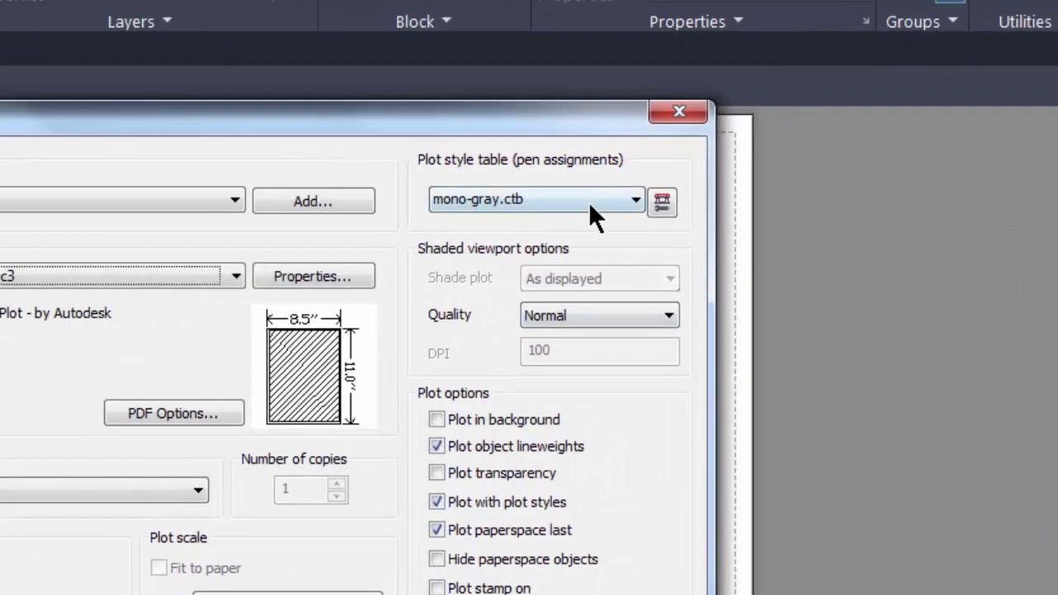
click(639, 197)
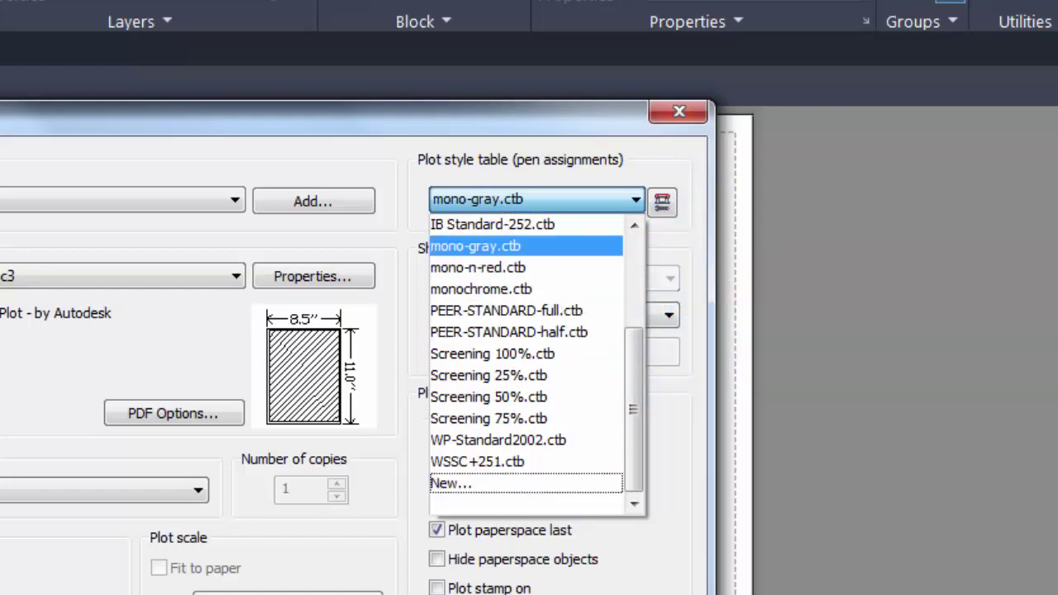
click(491, 246)
click(630, 464)
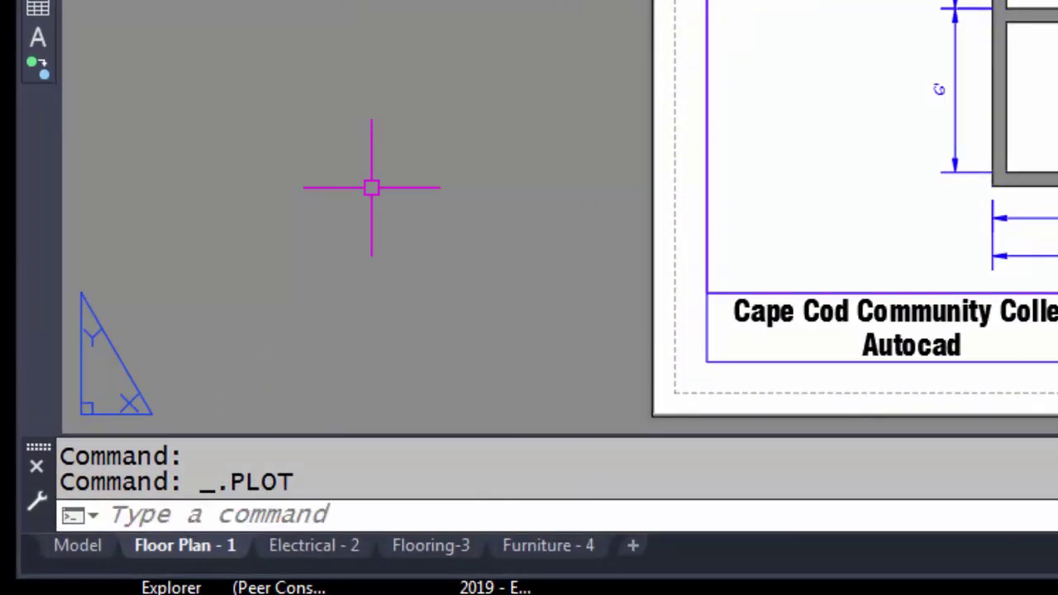
- Run CONVERTPSTYLES on the drawing, read the conversion notice, and cancel the conversion
text(conv)
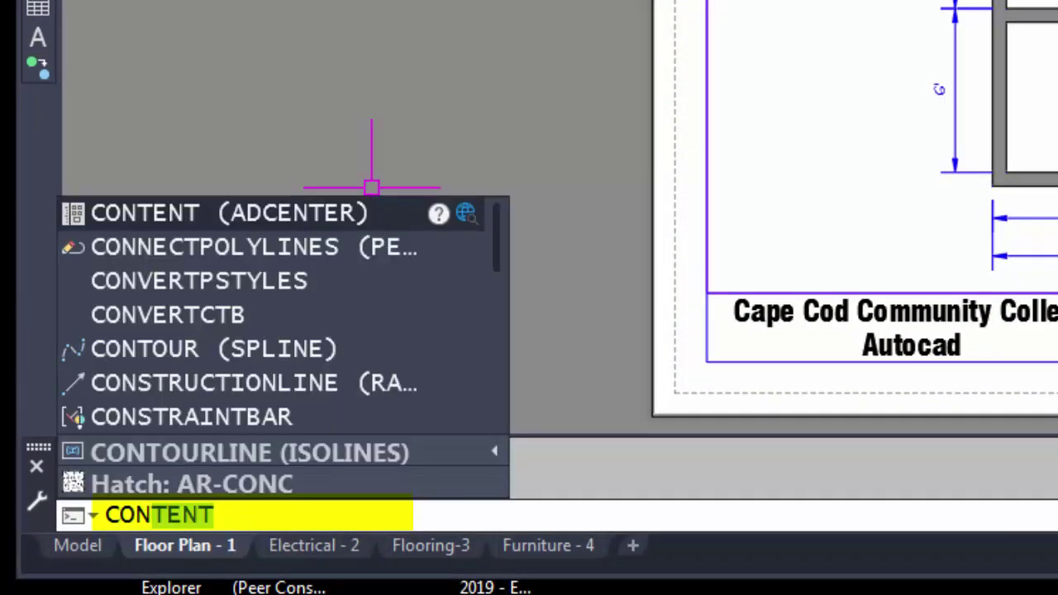
text(ertps)
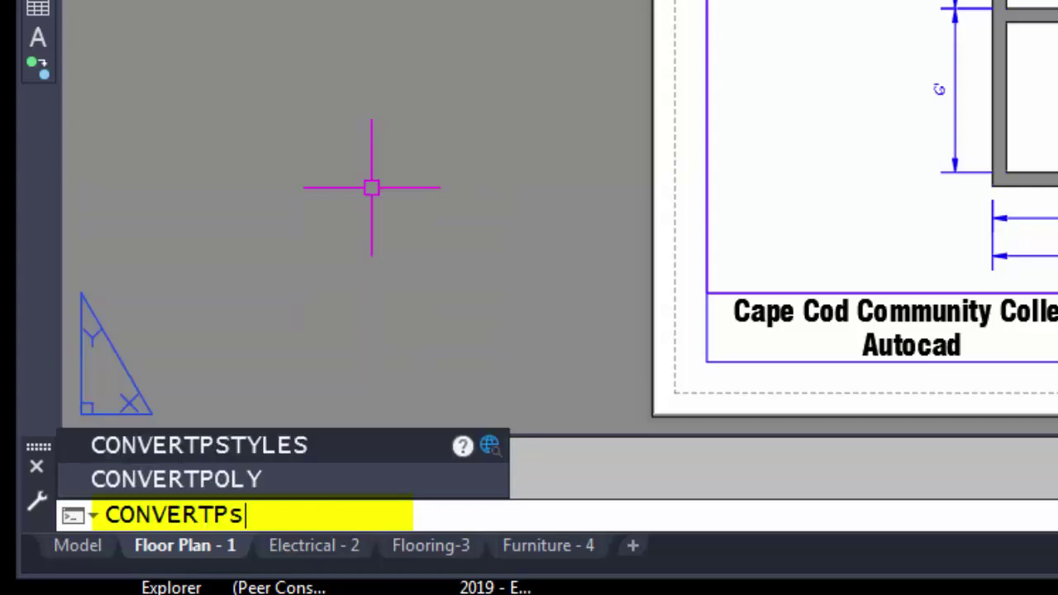
text(ty)
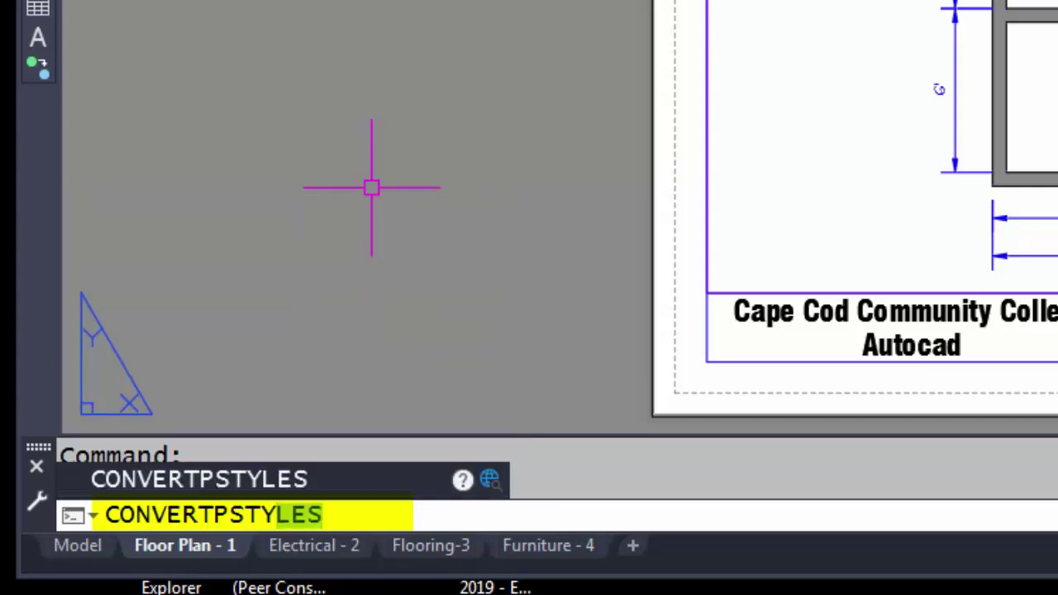
key(Return)
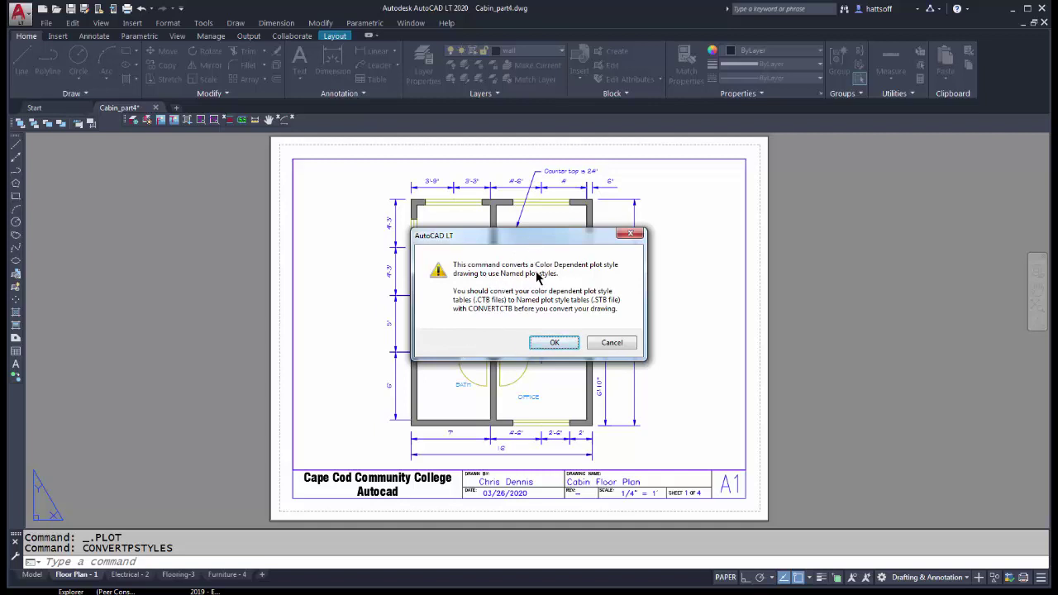
click(635, 236)
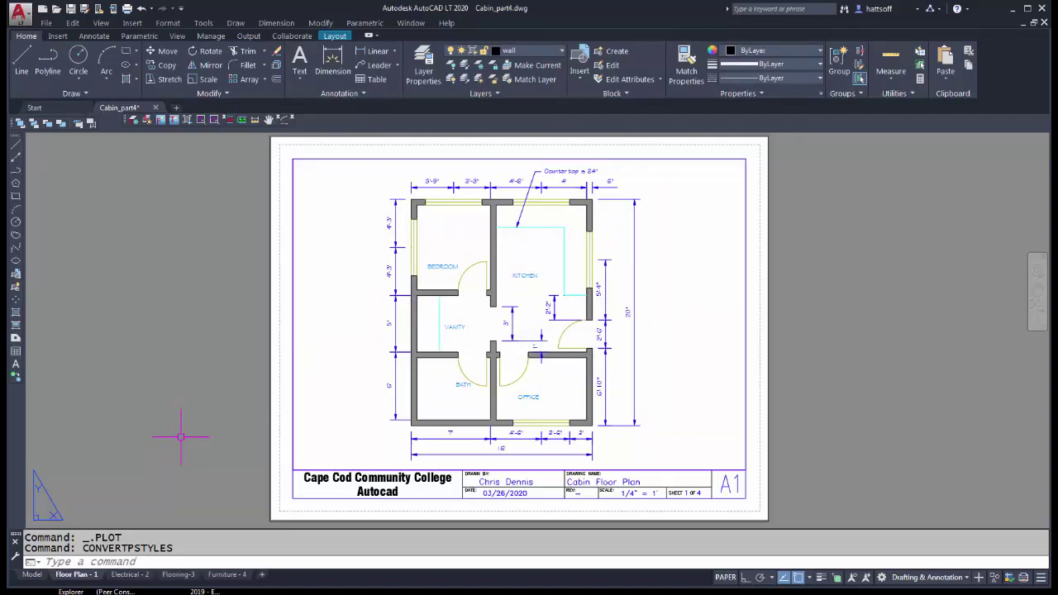
- Recheck whether the plot style tables offered for Floor Plan - 1 are CTB files, and leave the plot settings unchanged
key(Return)
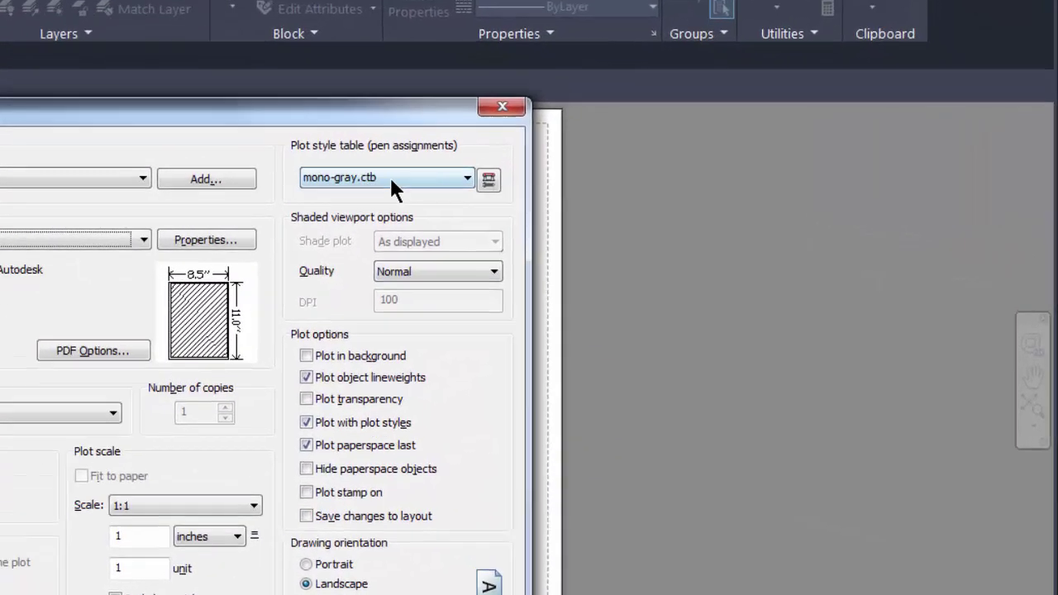
click(463, 177)
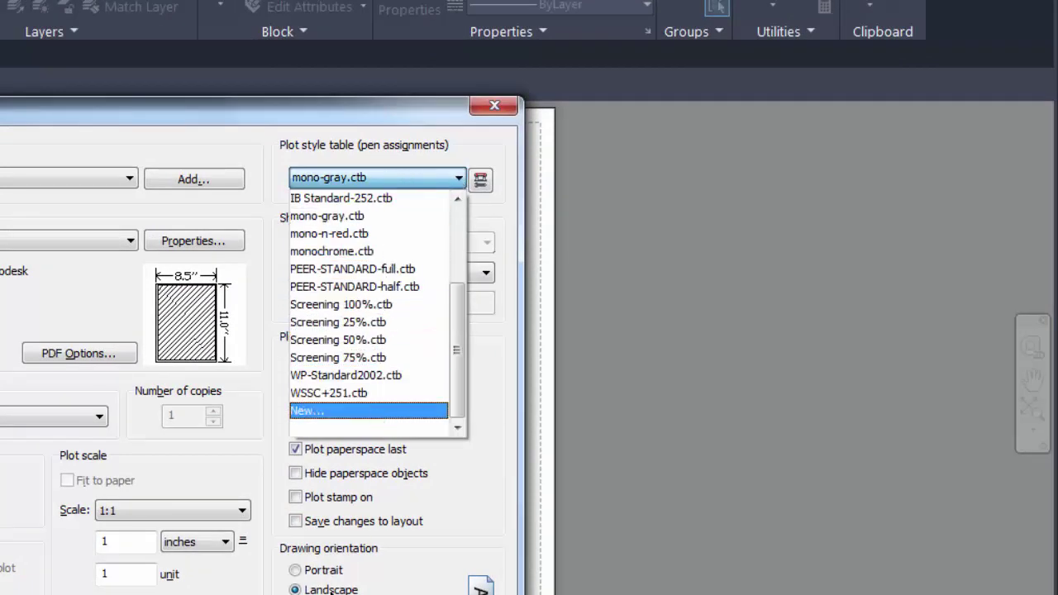
key(Escape)
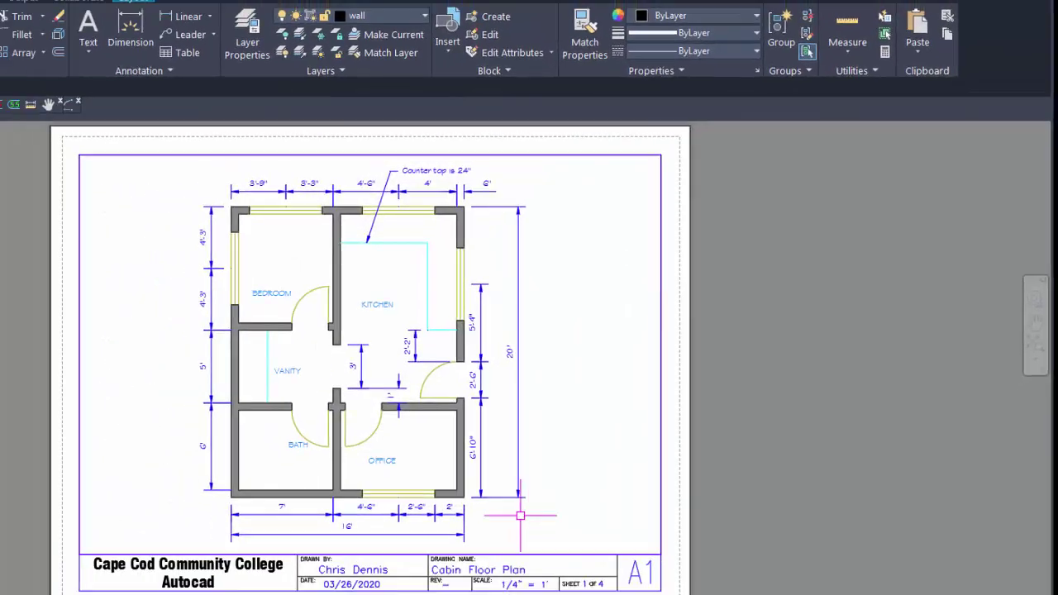